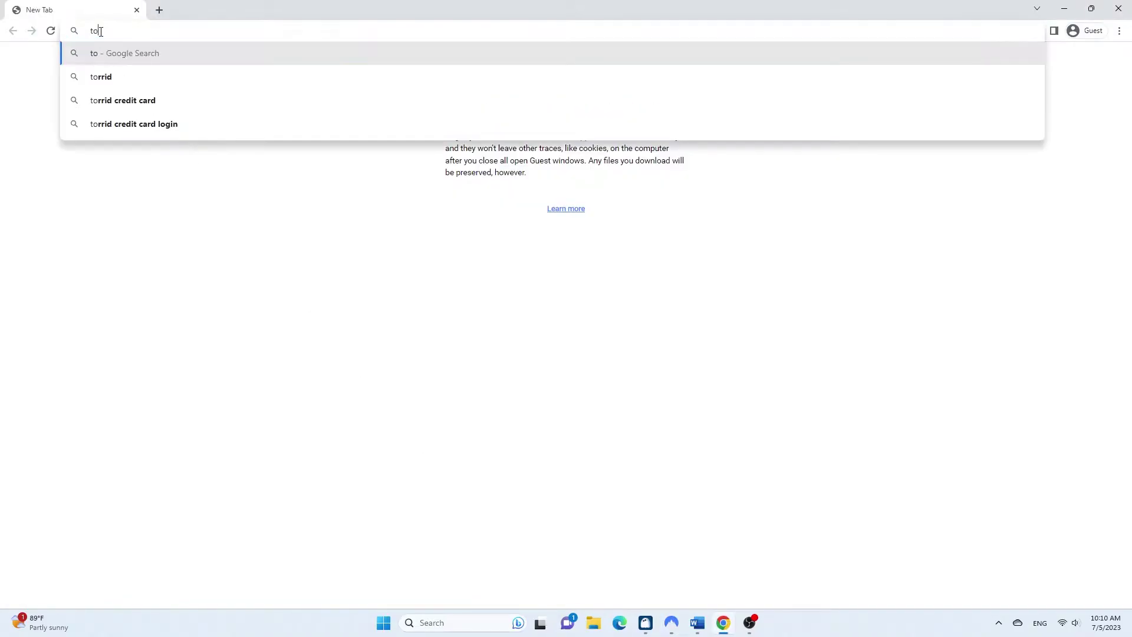
Load tiktok.com in Chrome and bring up TikTok's log-in options.
key(BackSpace)
text(iktok.com)
key(Return)
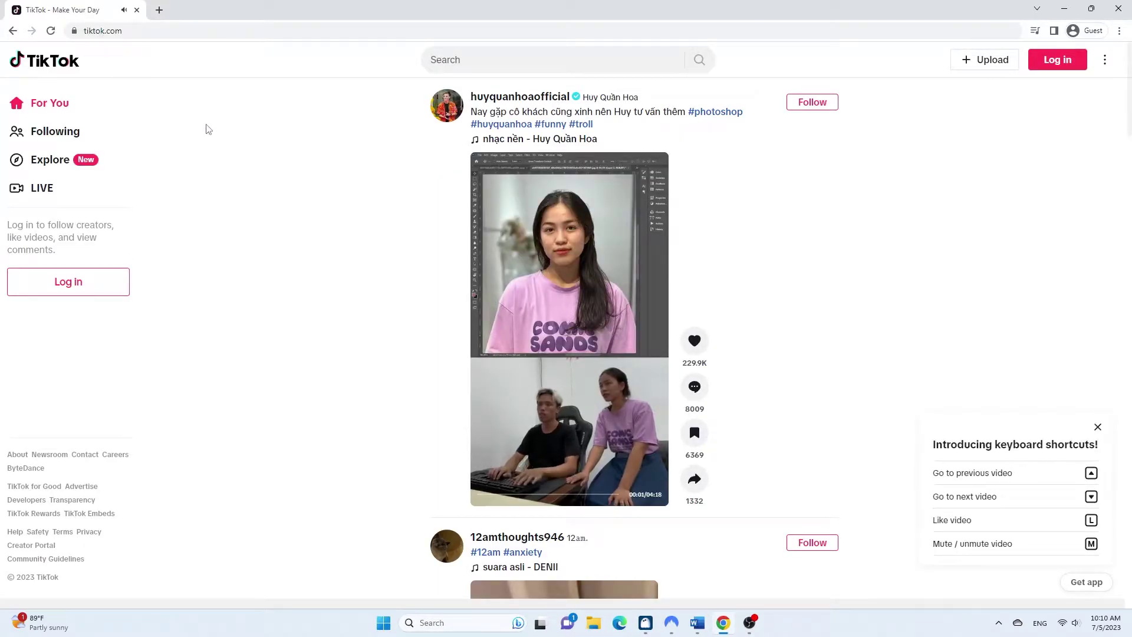
click(1079, 62)
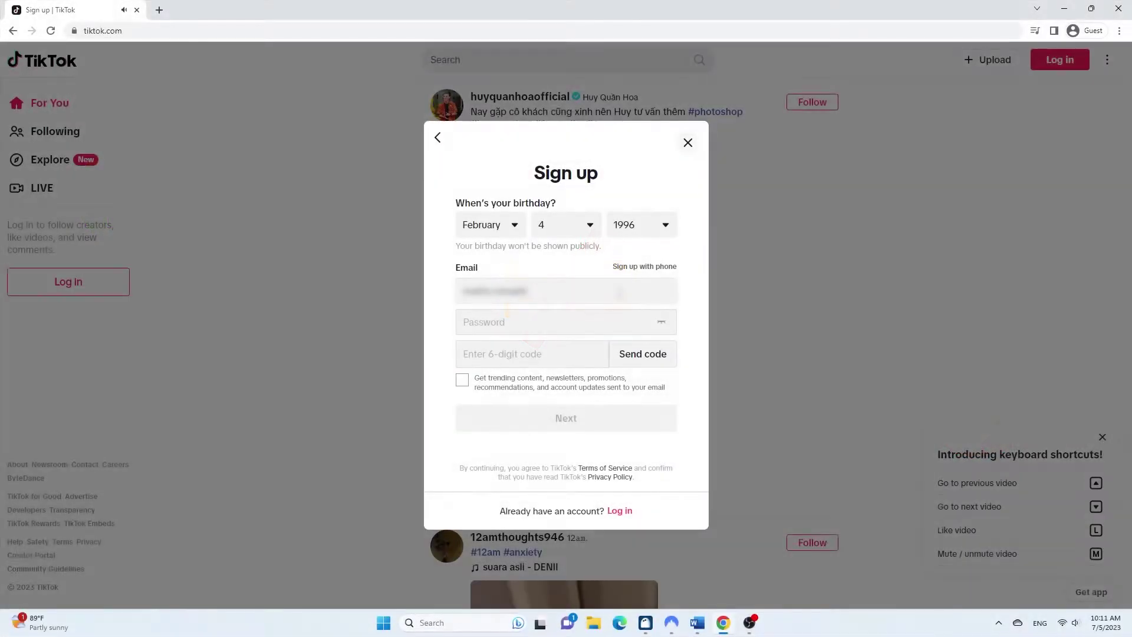
text(@gmail.com)
click(590, 328)
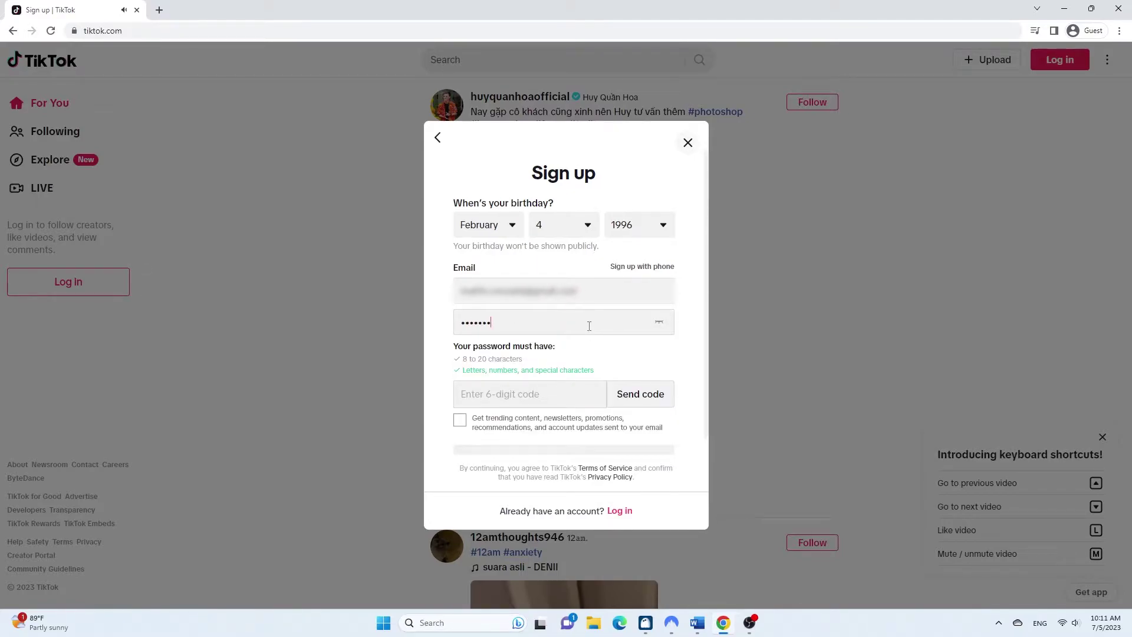
click(628, 394)
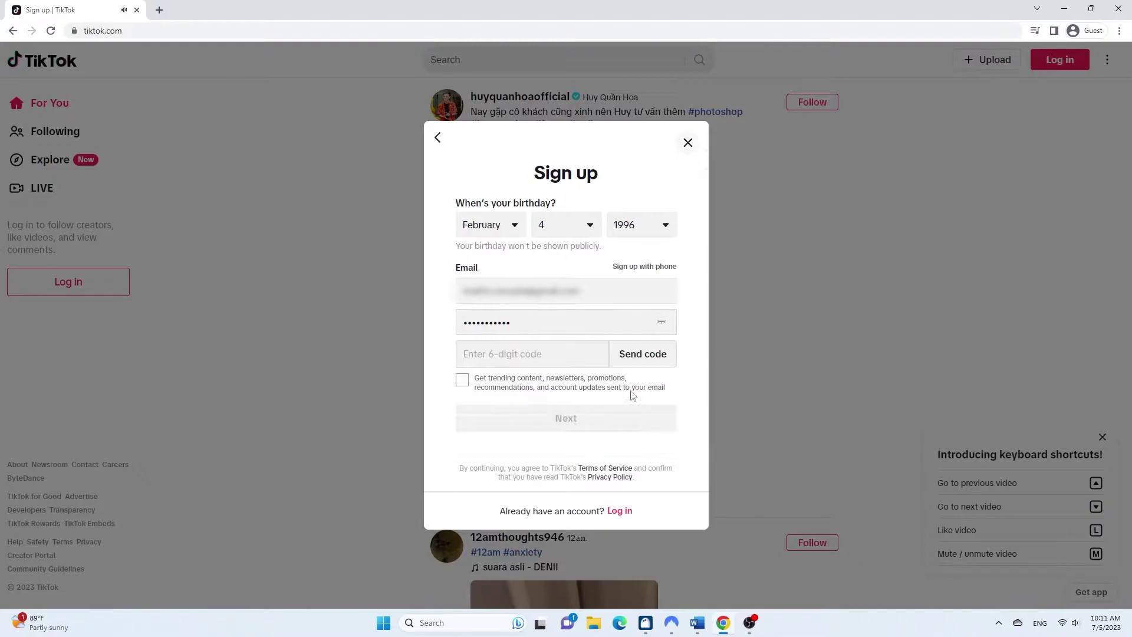
click(634, 355)
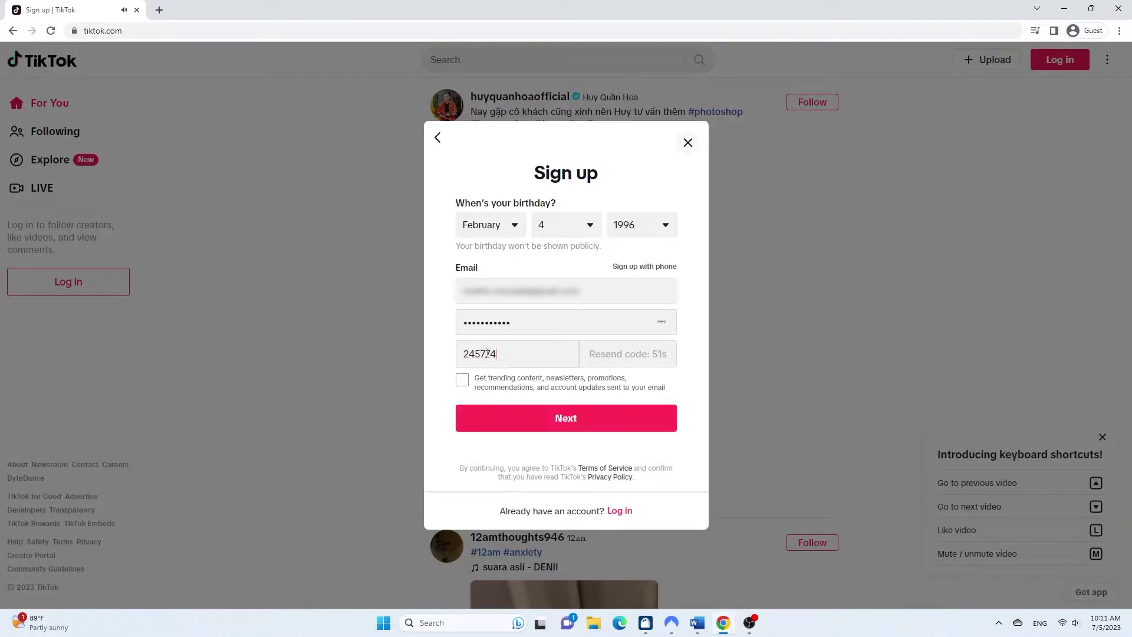
click(462, 380)
click(536, 421)
click(521, 229)
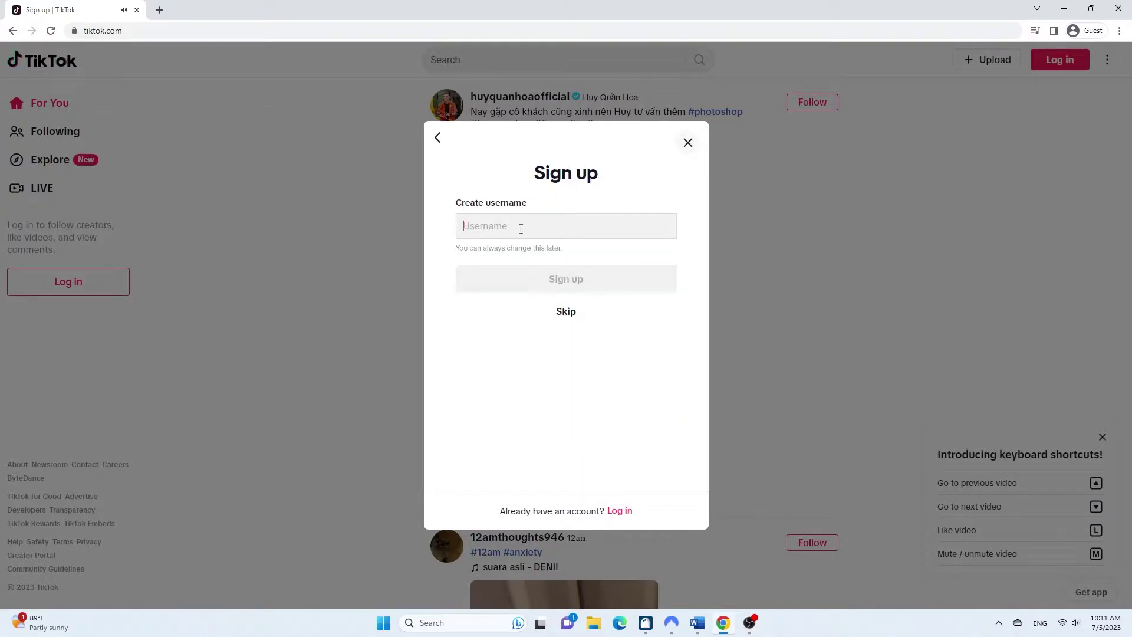
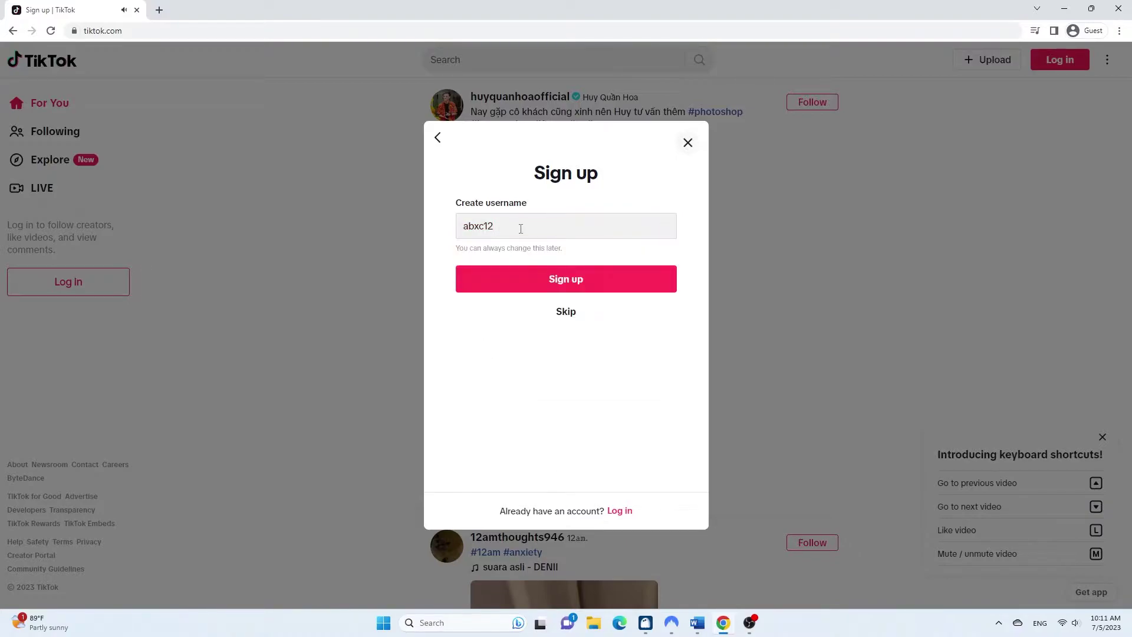
click(512, 306)
click(551, 281)
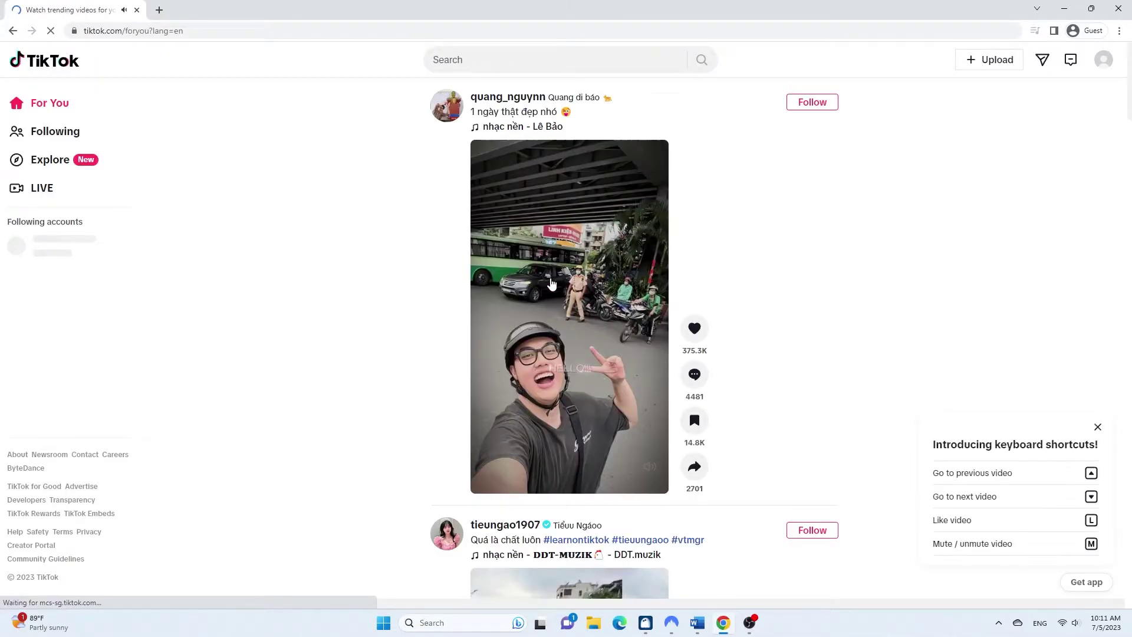
mouse_move(1103, 59)
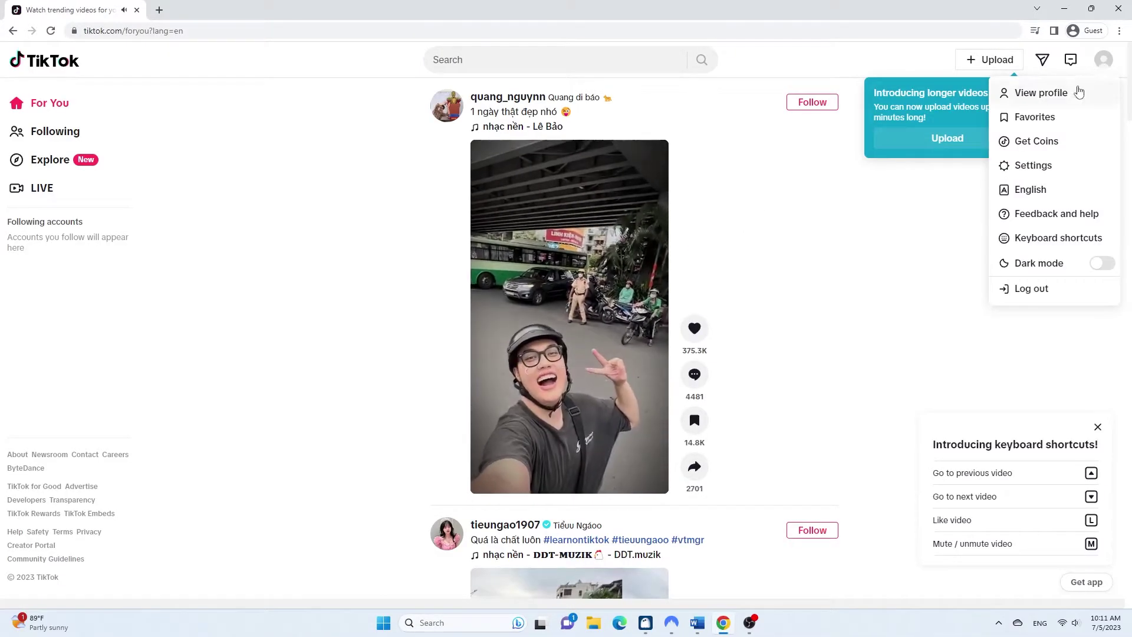
Open the abxc1231 profile page and bold the 'Network:' label in the Word guide.
click(1077, 93)
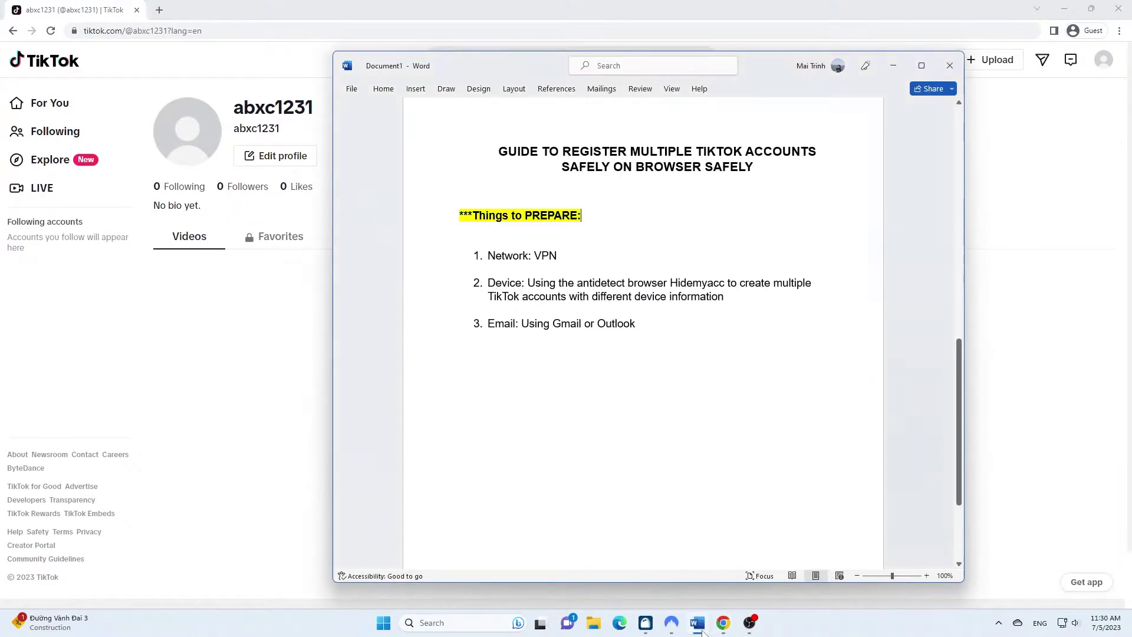
drag(514, 253, 535, 255)
key(ctrl+b)
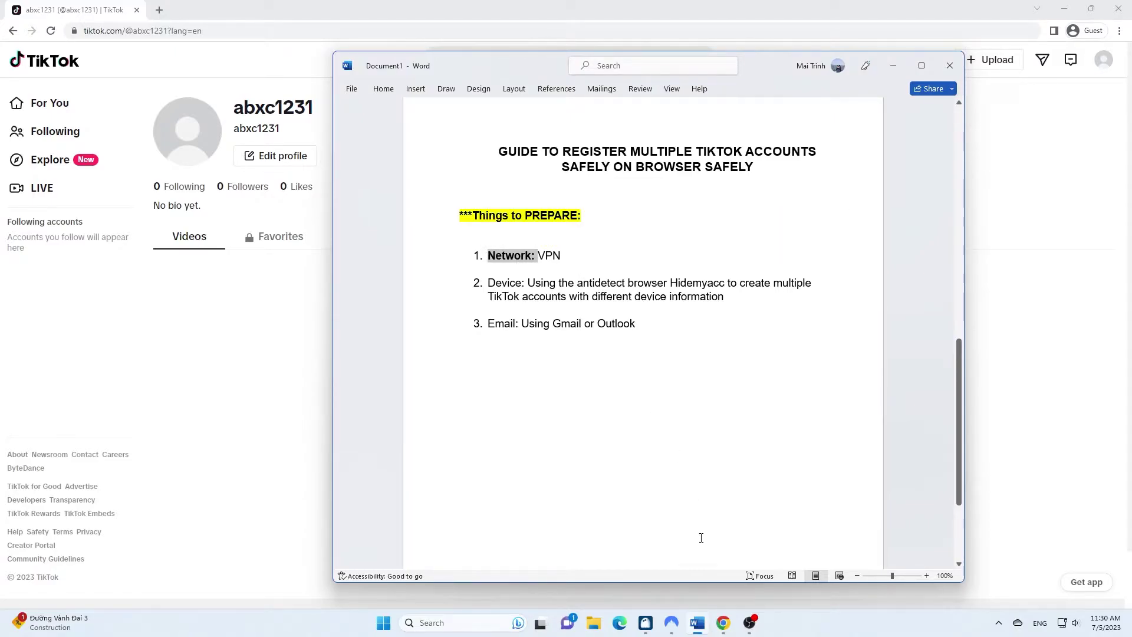
Reconnect NordVPN from a German server to a United States server.
click(672, 623)
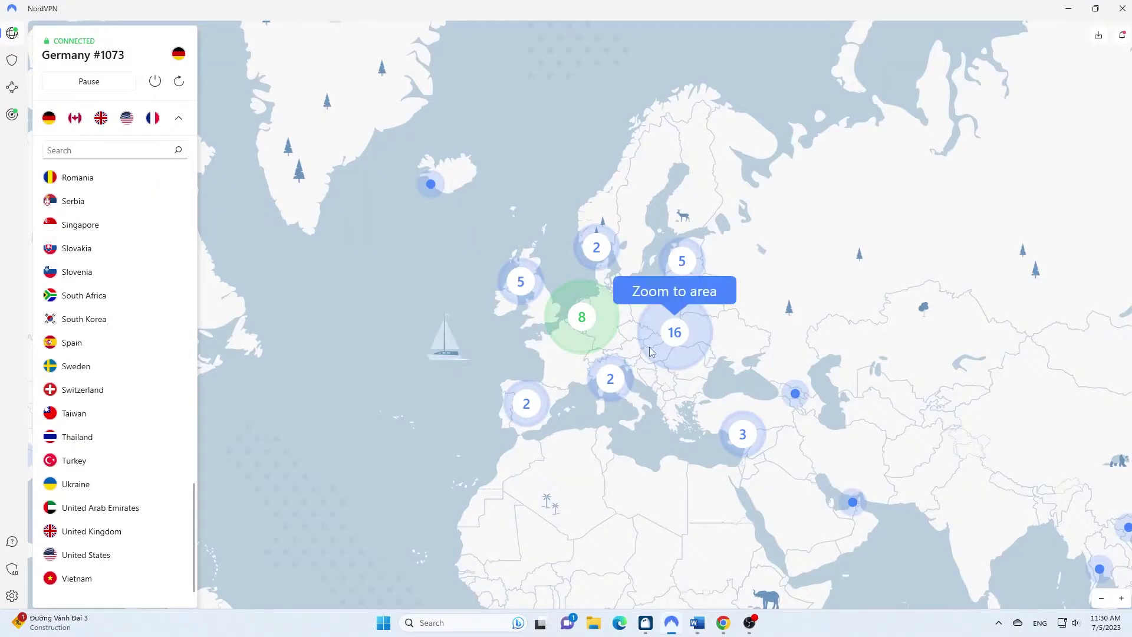
click(678, 335)
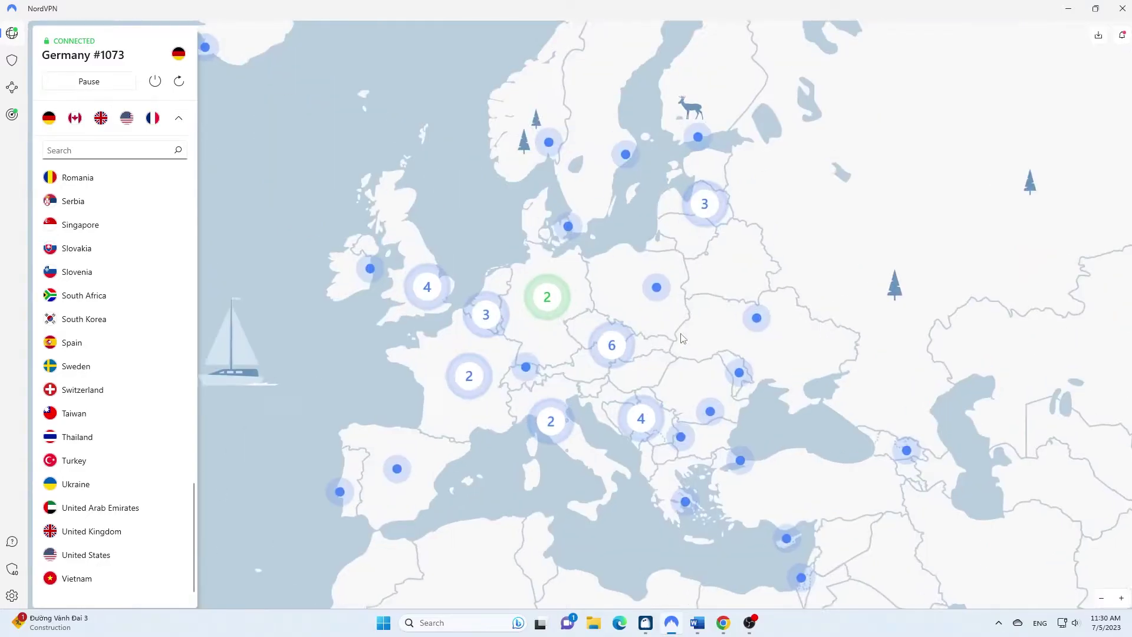
click(48, 119)
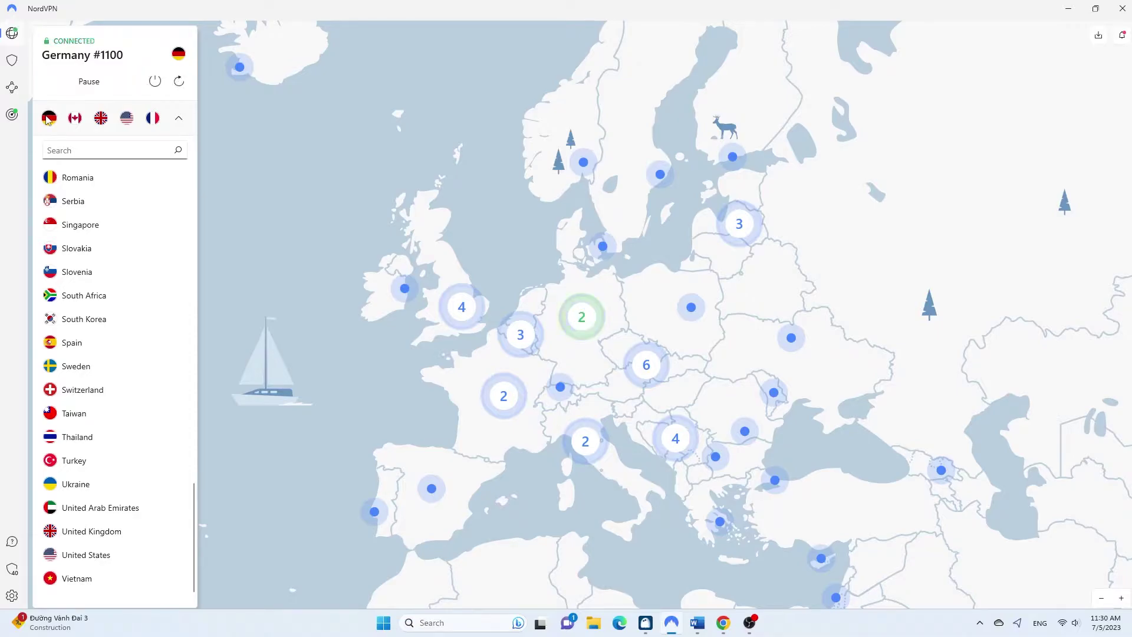
click(123, 121)
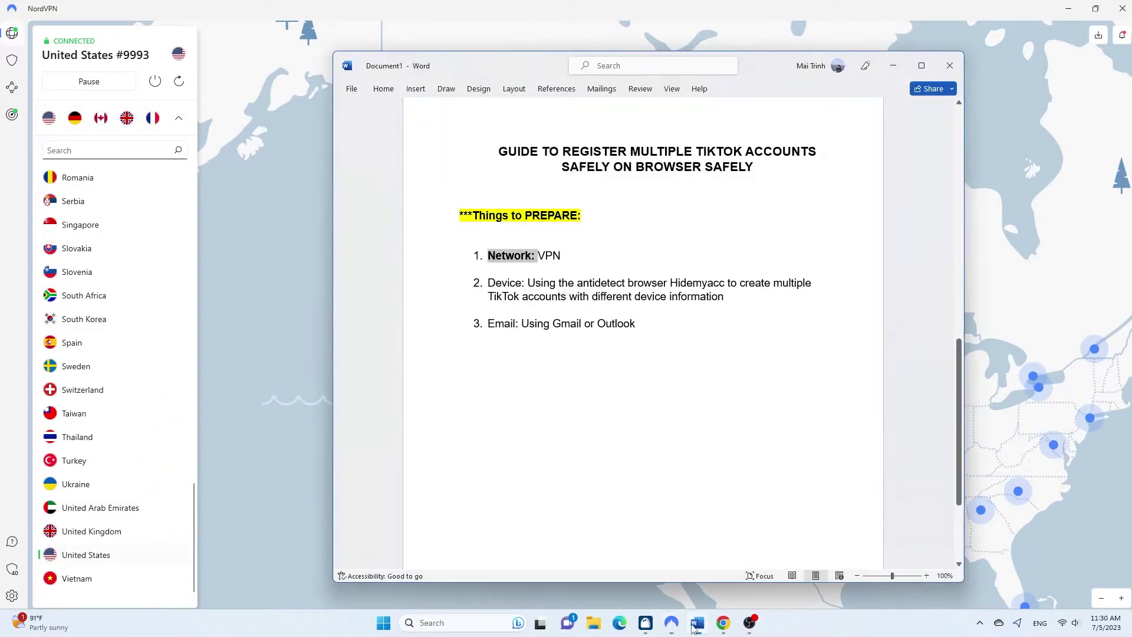
click(697, 621)
drag(487, 283, 526, 283)
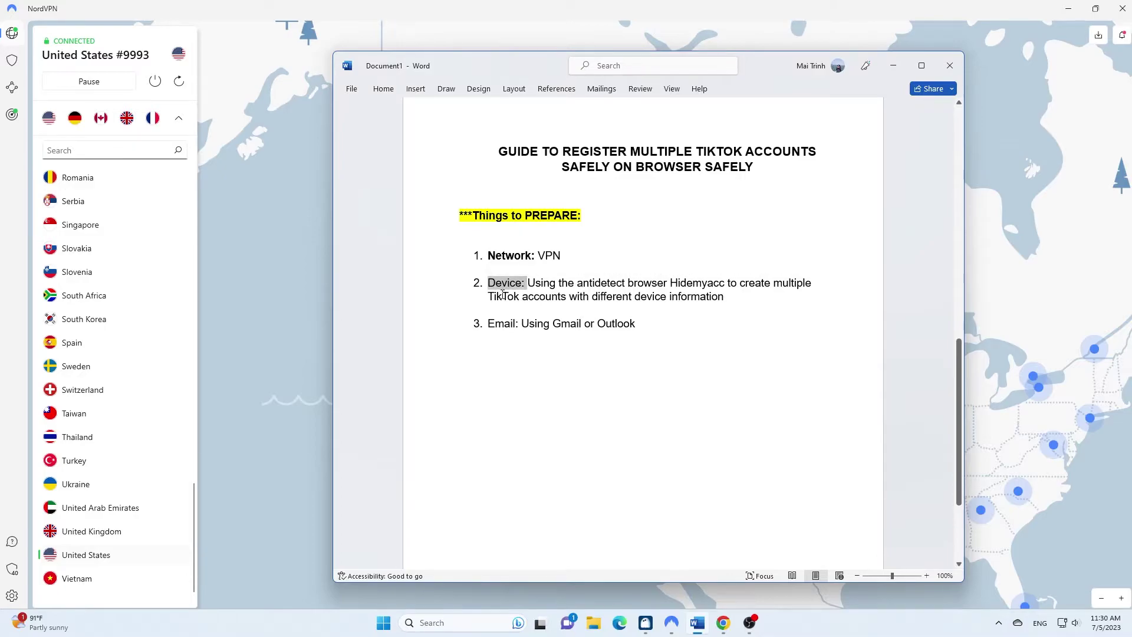
key(ctrl+b)
click(630, 311)
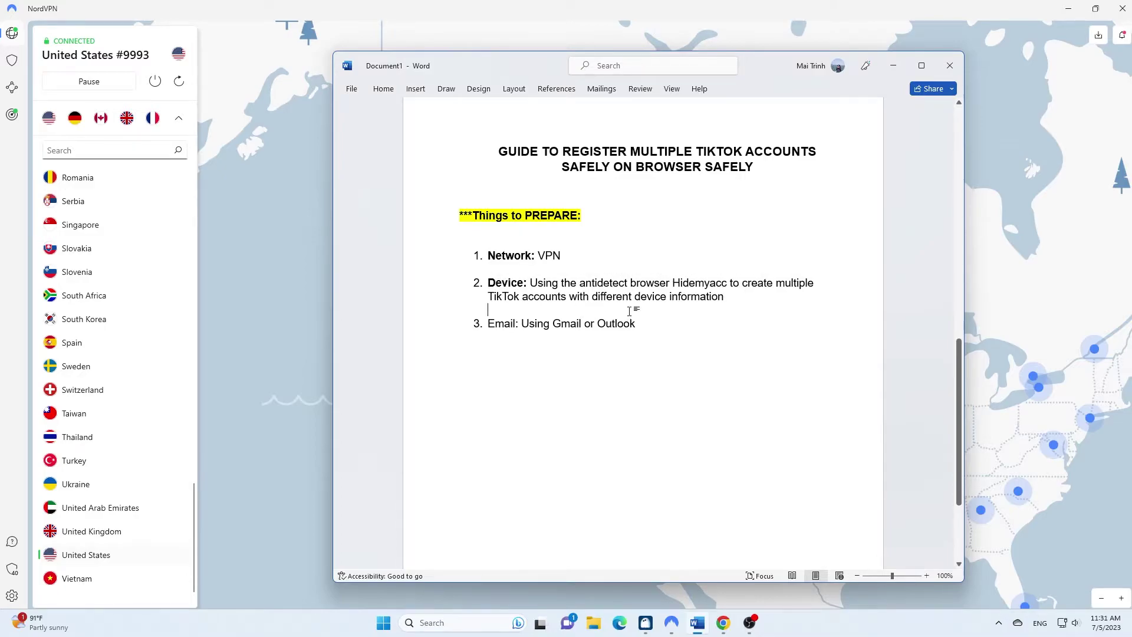
click(645, 623)
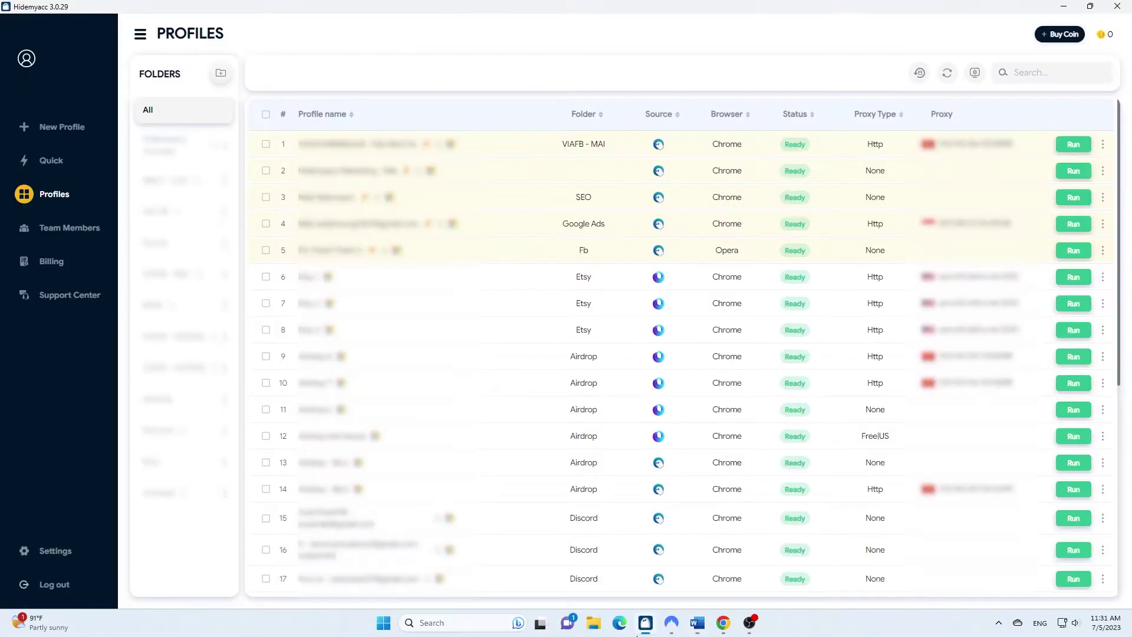
Start a new profile, keeping the Marco browser engine and Windows 10.
click(58, 133)
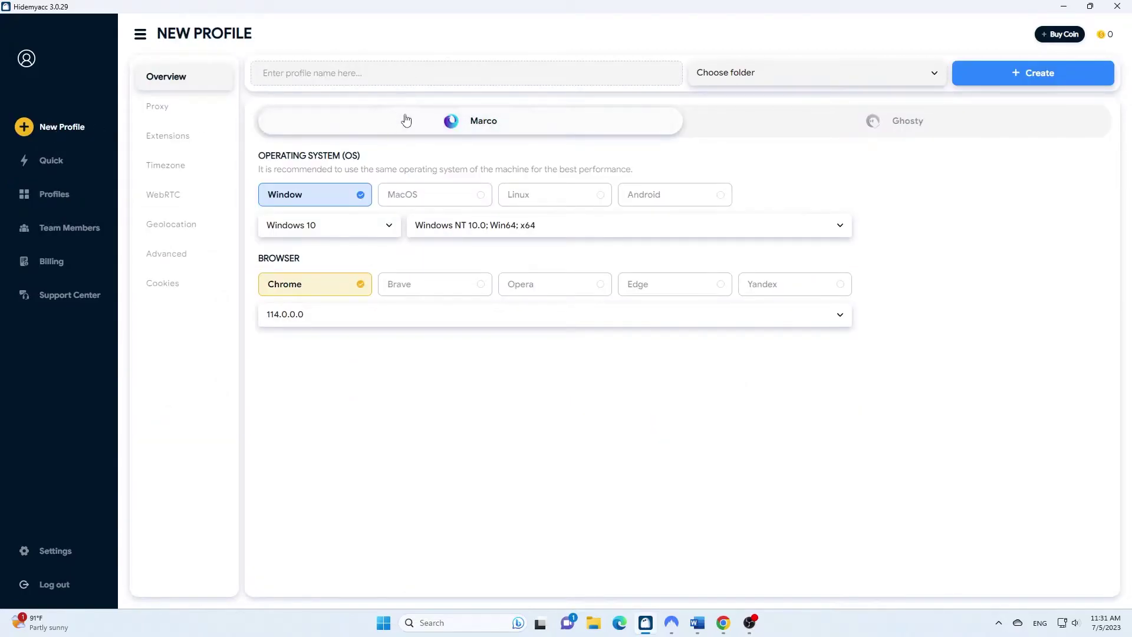
click(763, 125)
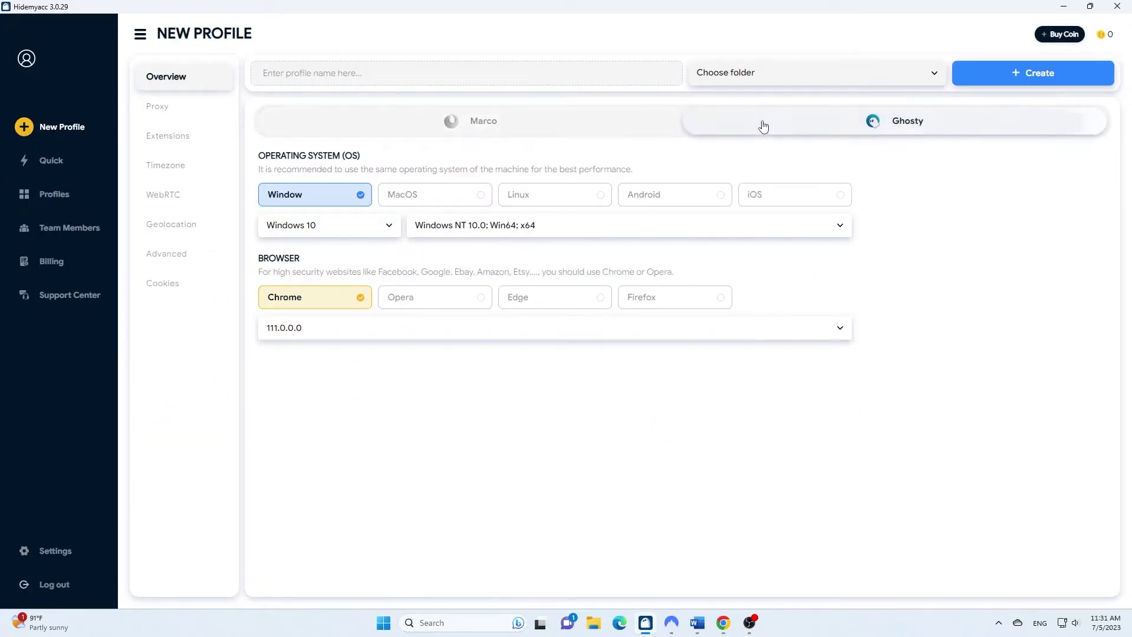
click(568, 131)
click(340, 223)
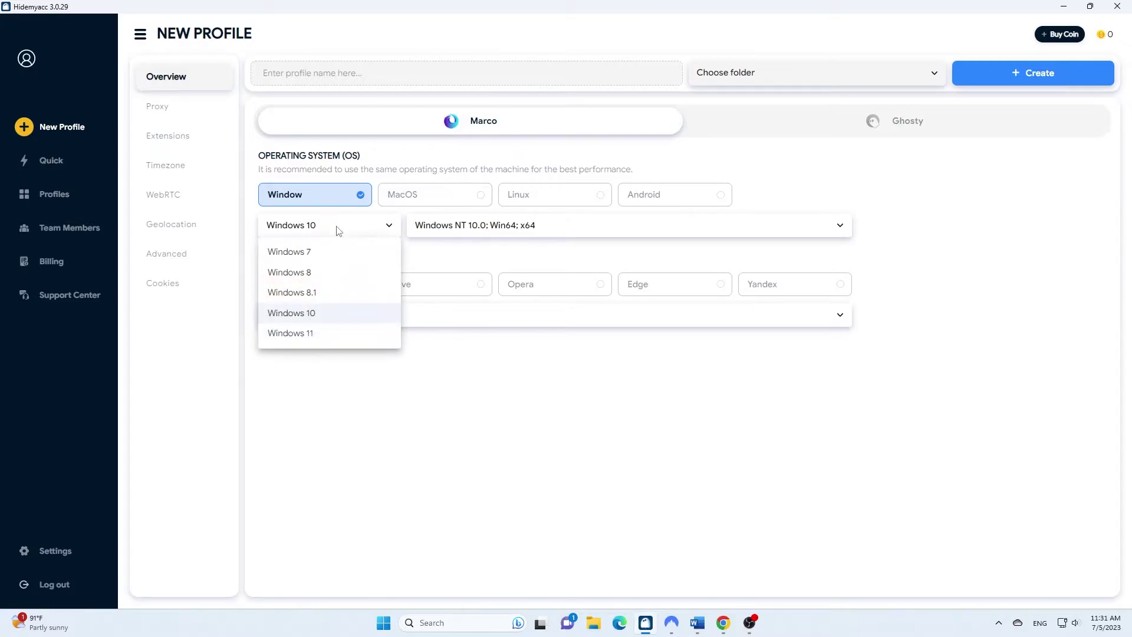
click(307, 227)
Review proxy, extensions, timezone, WebRTC, geolocation, advanced and cookie settings, then view Team Members.
click(191, 109)
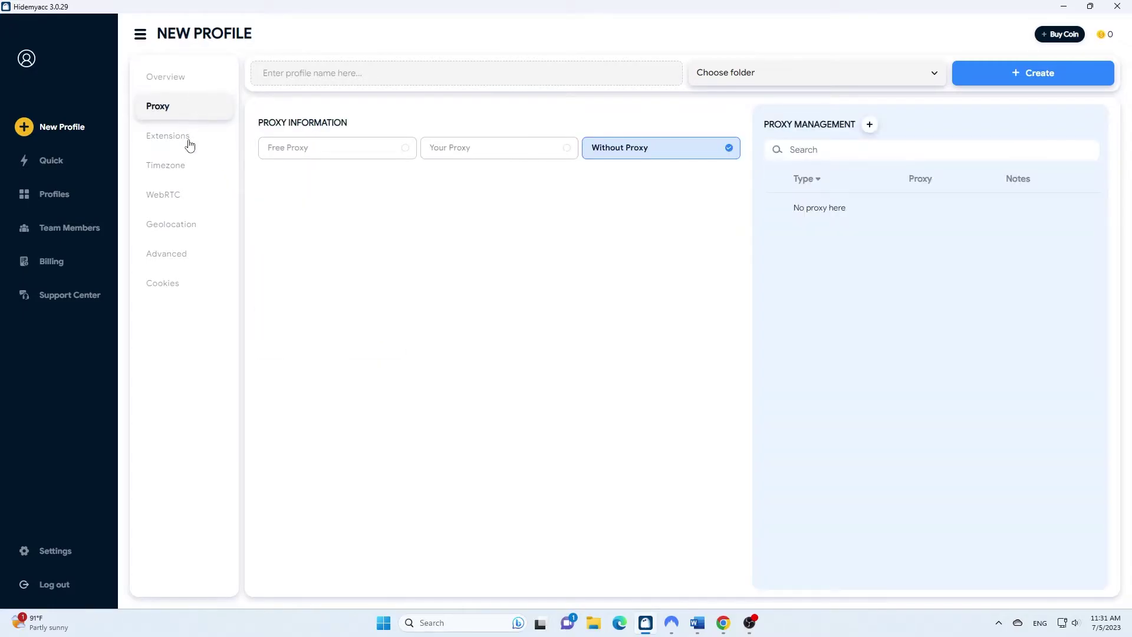
click(189, 145)
click(188, 169)
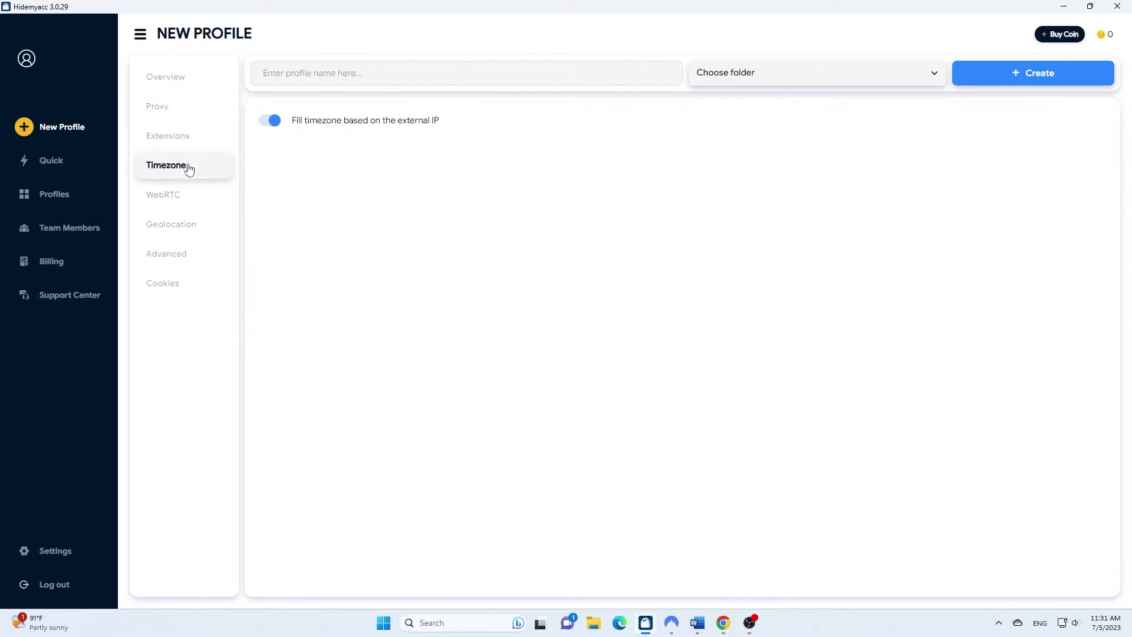
click(188, 198)
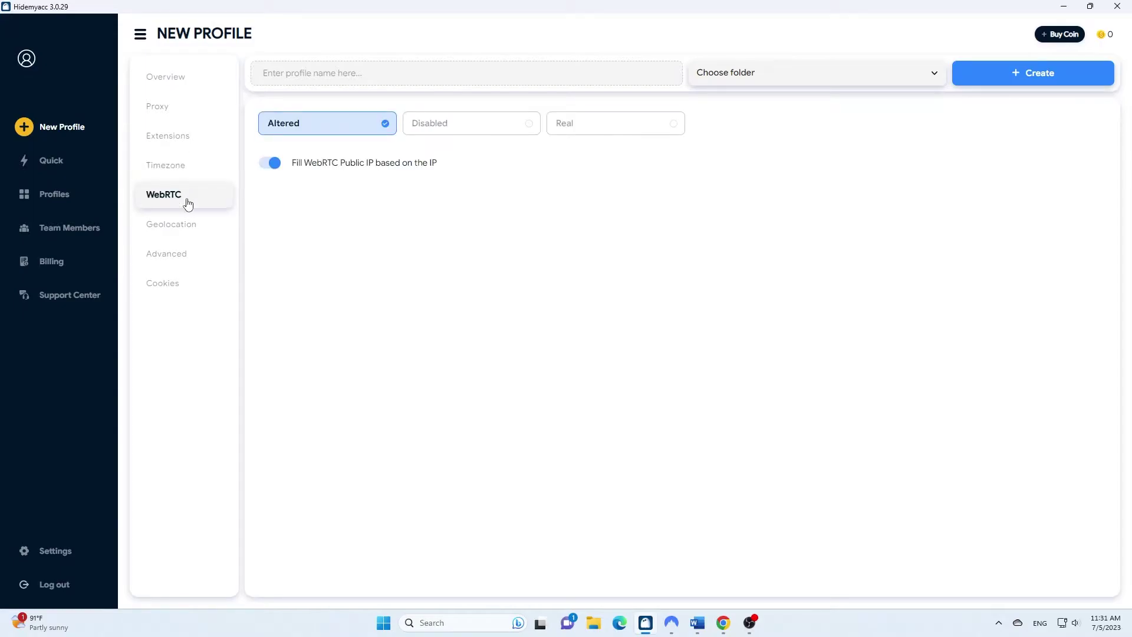
click(187, 224)
click(179, 255)
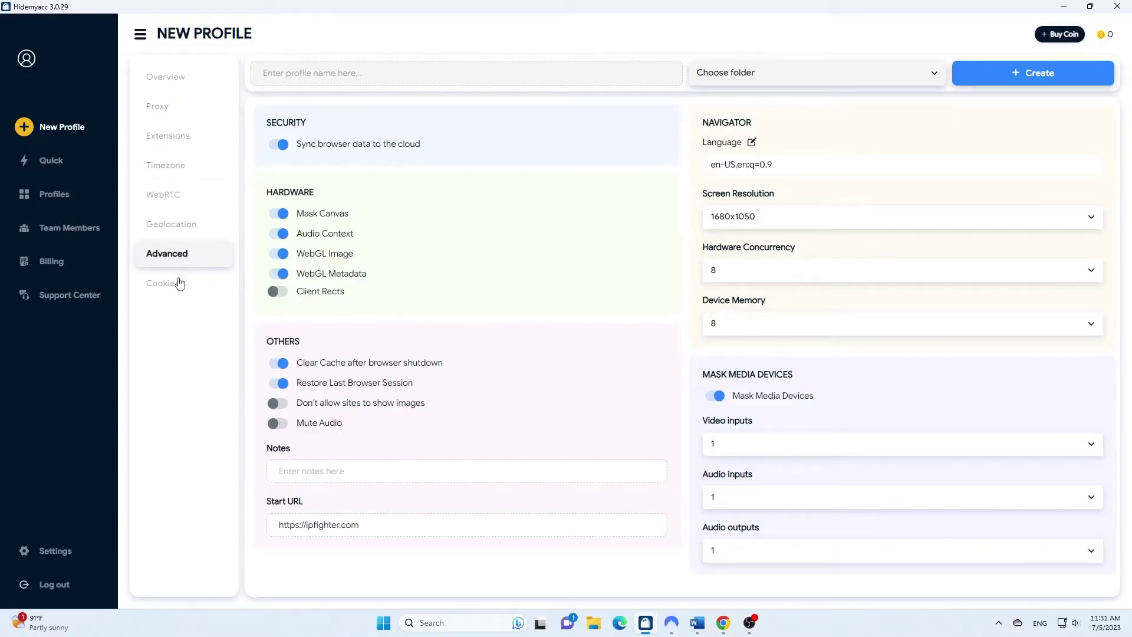
click(180, 284)
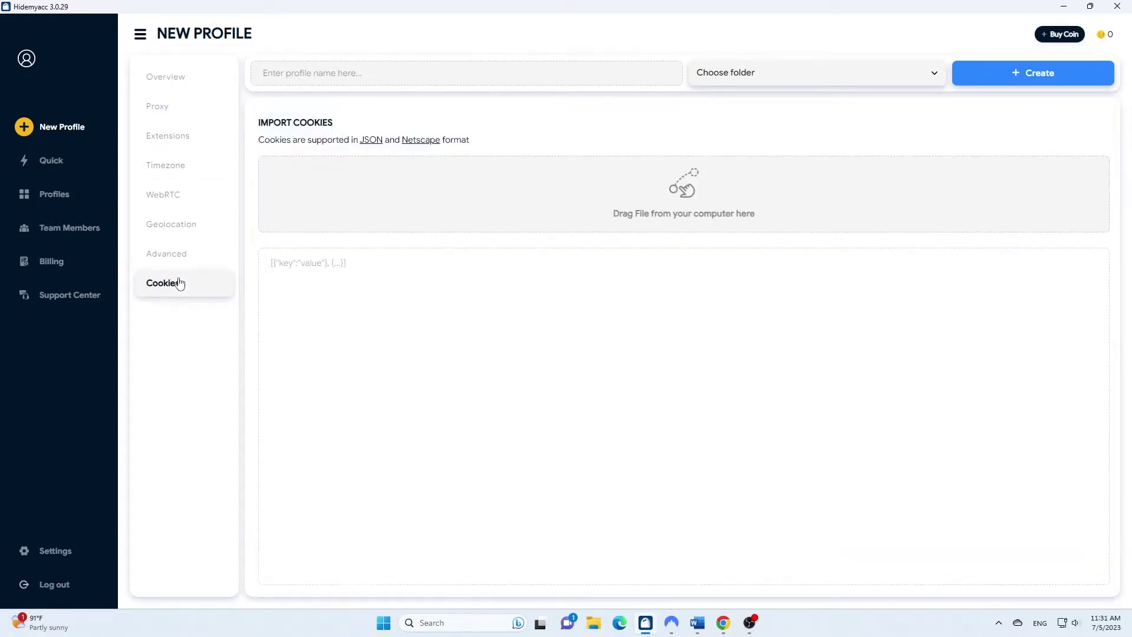
click(83, 229)
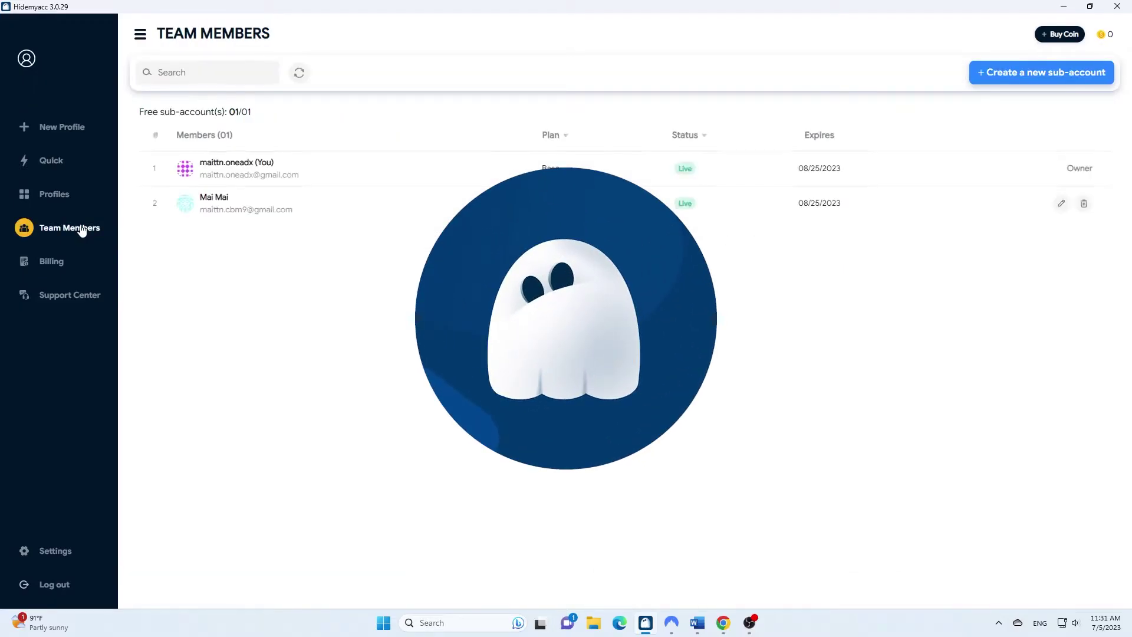
Compare Hidemyacc's monthly and annual plan prices on Billing, leaving annual billing shown.
click(62, 264)
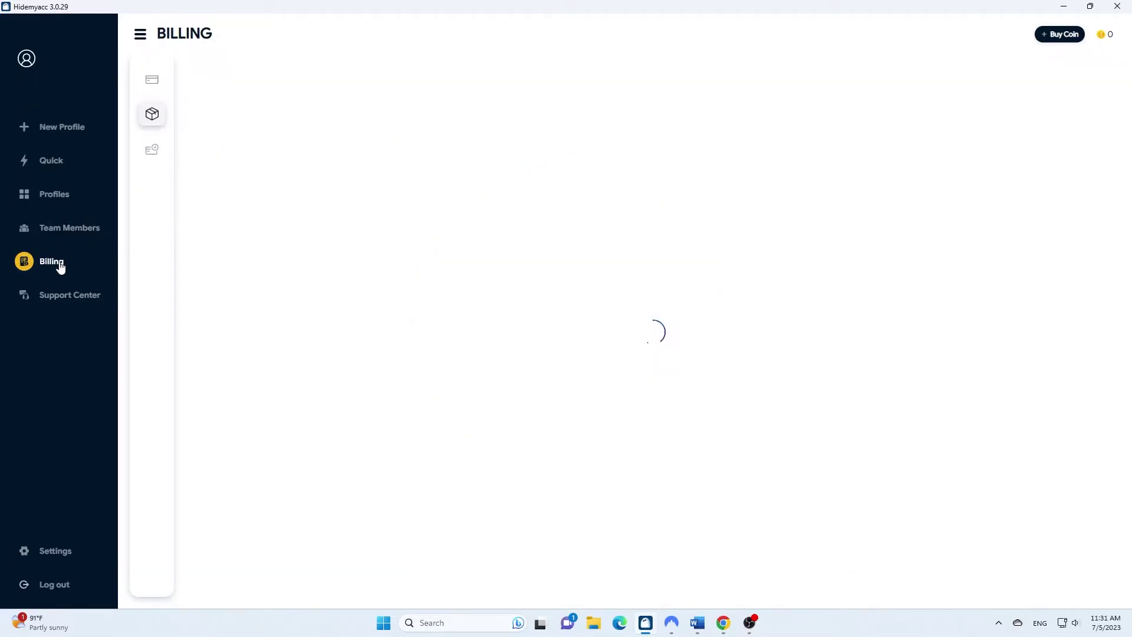
click(594, 135)
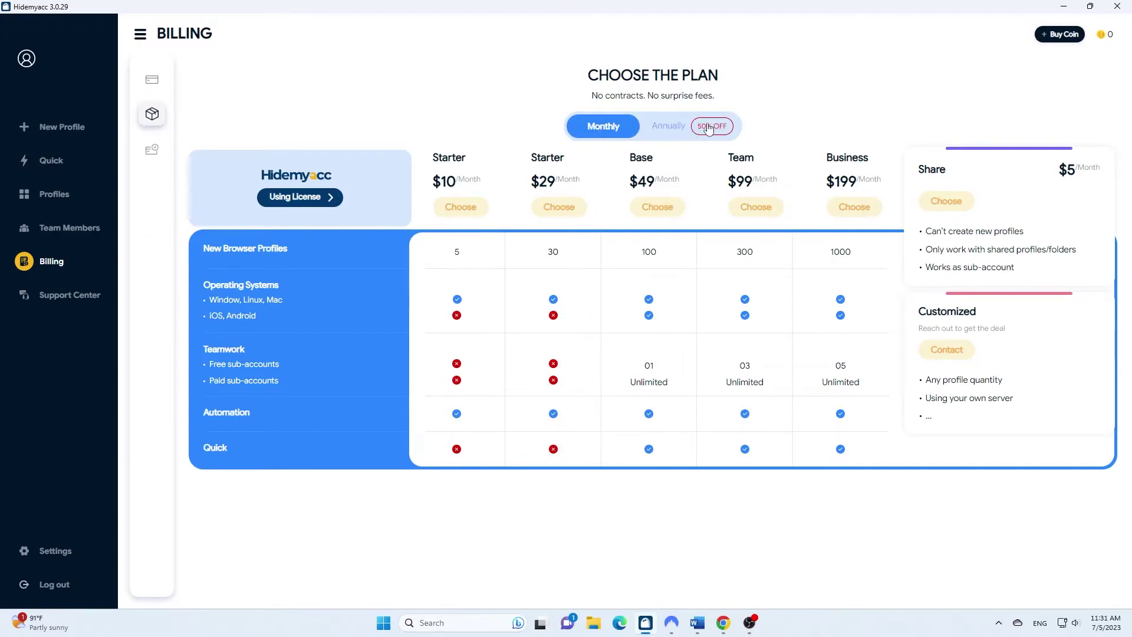
click(681, 133)
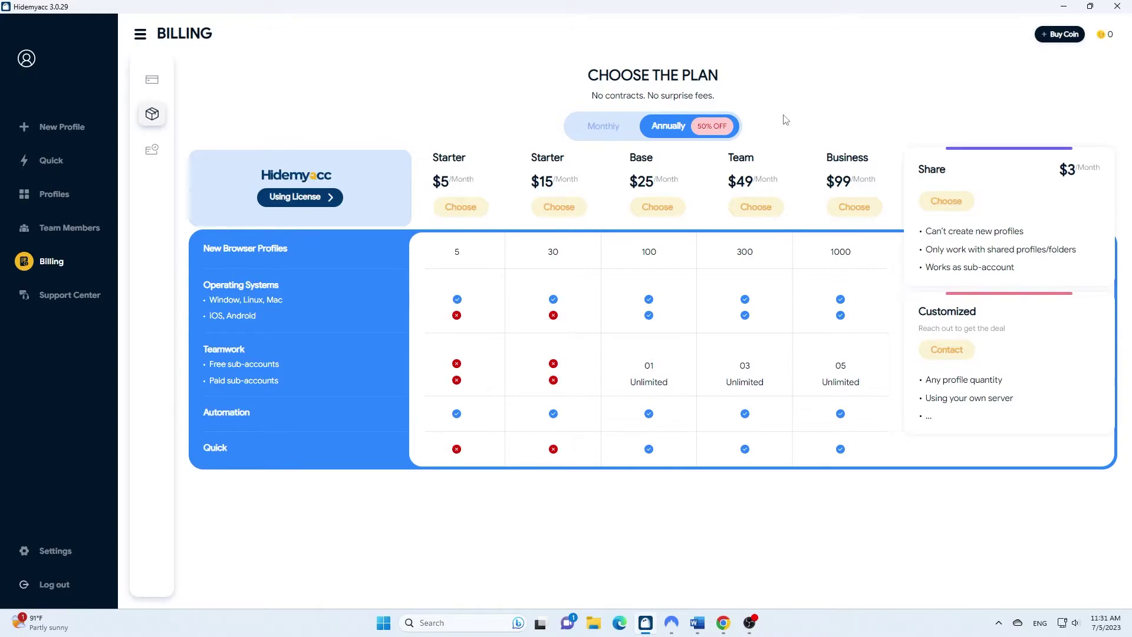
click(698, 623)
Bold the 'Email:' label in Word's third item and start a new Hidemyacc profile.
drag(489, 325, 521, 324)
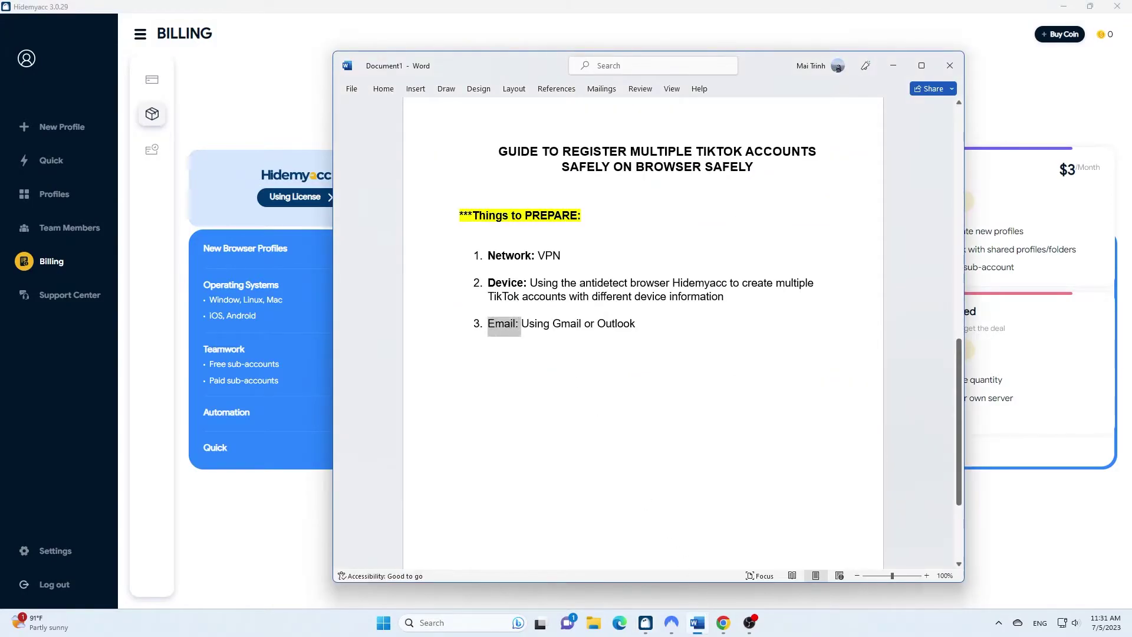
key(ctrl+b)
click(490, 336)
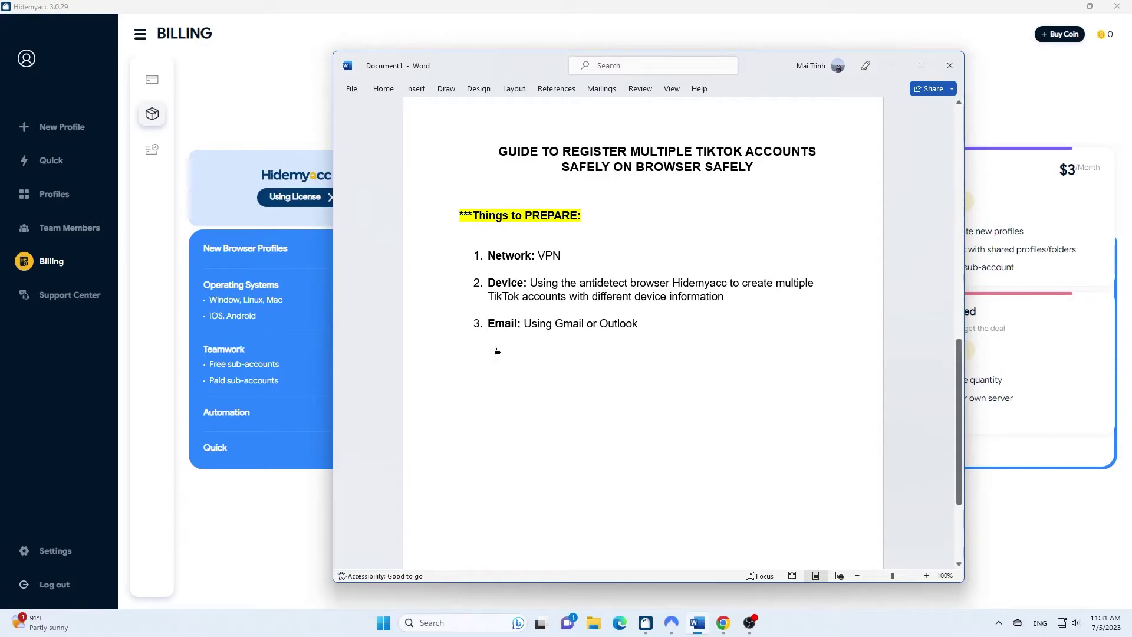
click(72, 131)
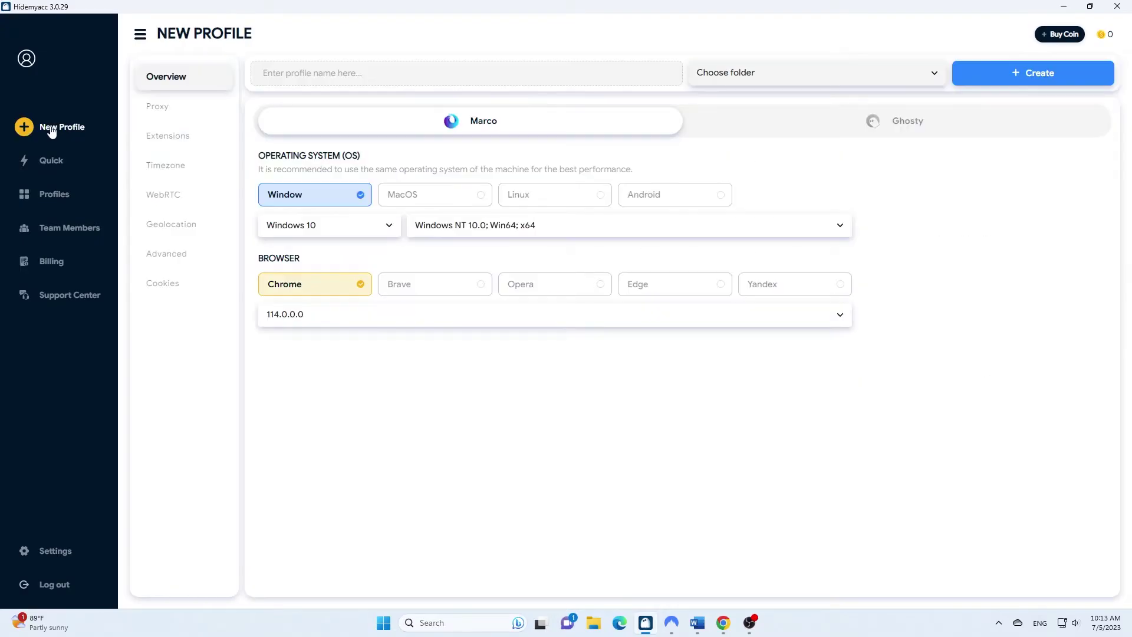
Create a profile named 'TikTok 1' with no proxy.
text(TikTok )
text(1)
click(157, 106)
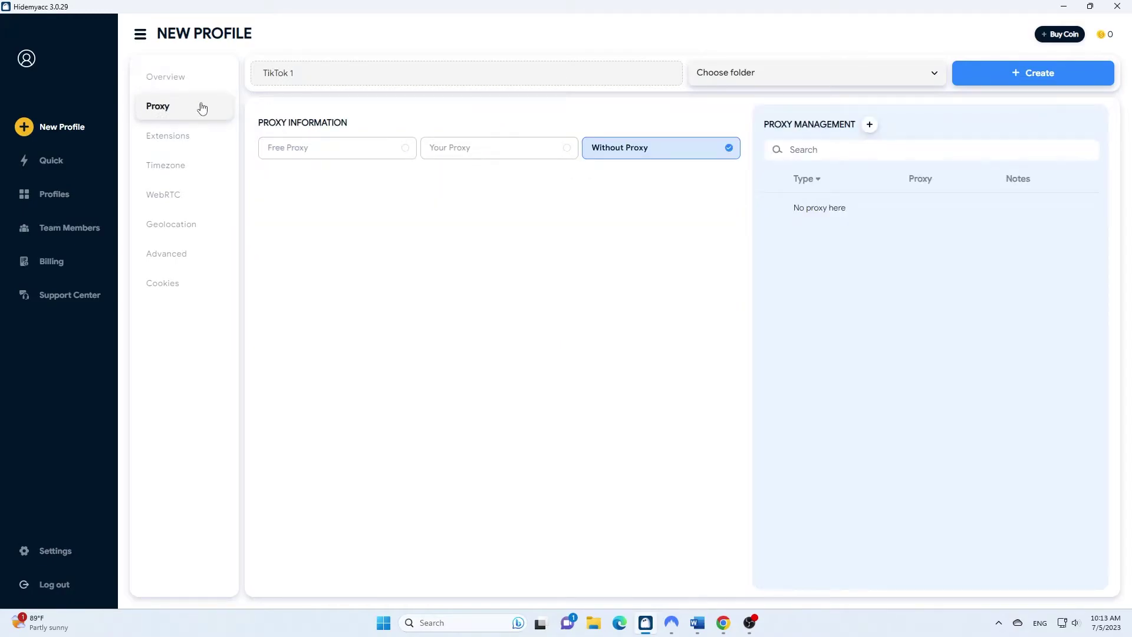
click(625, 151)
click(1021, 75)
Start a new profile named 'TikTok 2' set to use its own proxy.
key(ctrl+n)
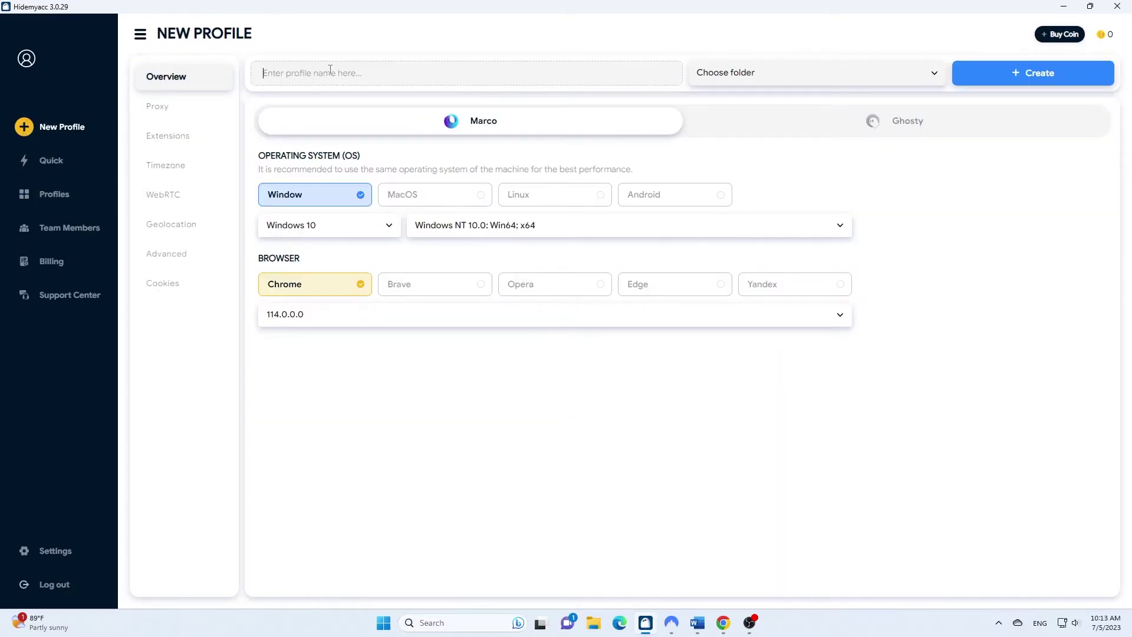
click(330, 70)
text(TikTok 2)
click(192, 106)
click(493, 142)
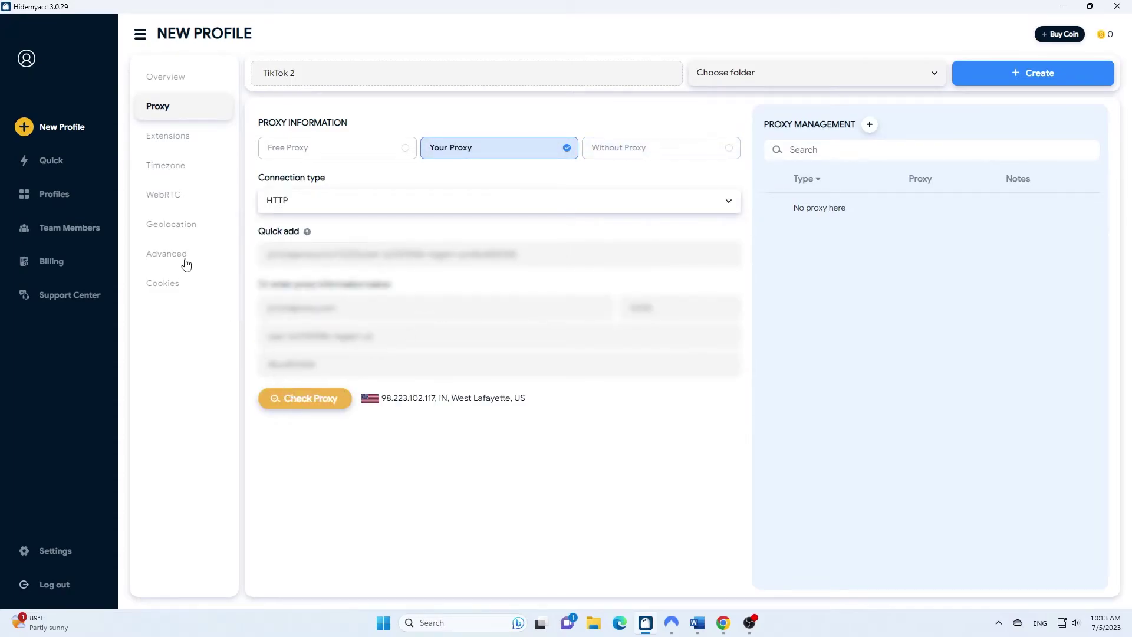
Create 'TikTok 2' with WebRTC disabled and connect NordVPN to the United States.
click(160, 195)
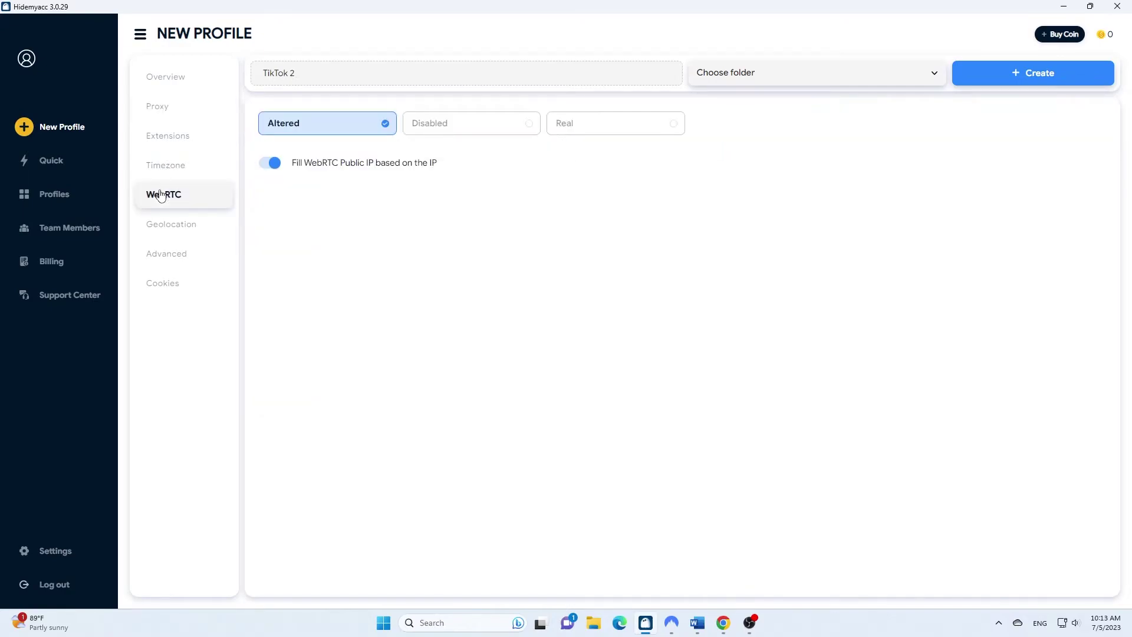
click(438, 126)
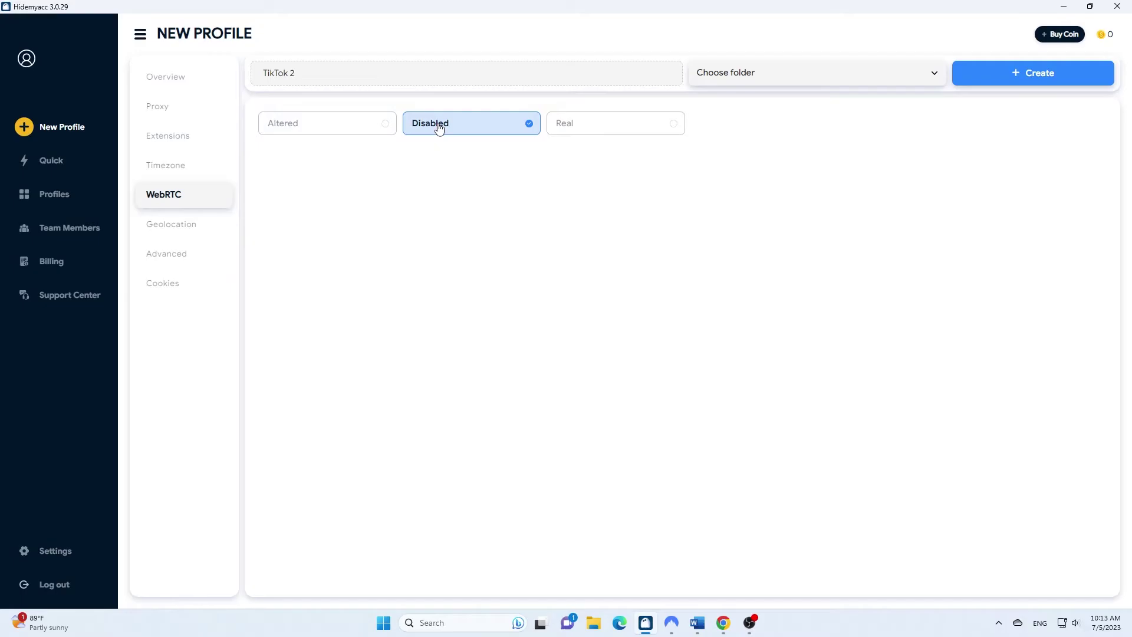
click(1008, 72)
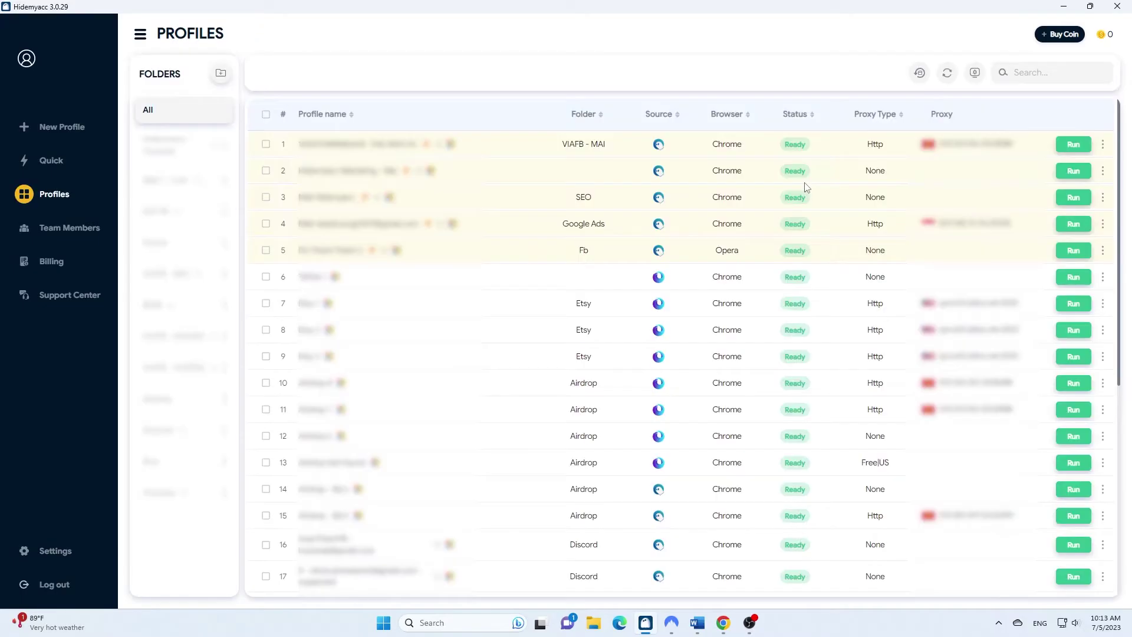
click(672, 623)
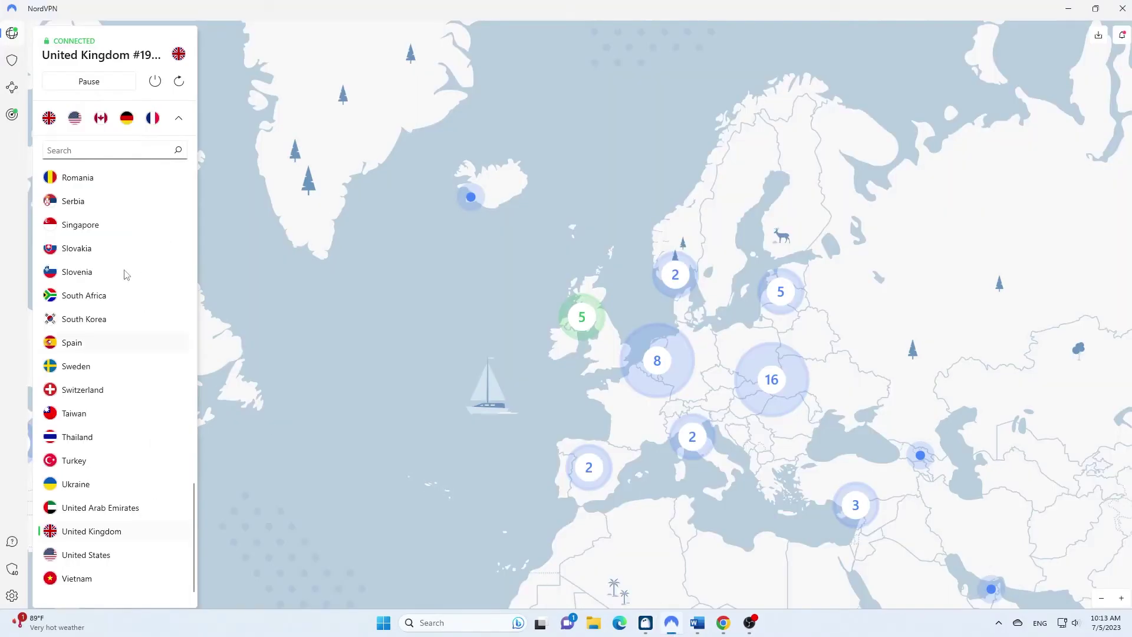
click(71, 120)
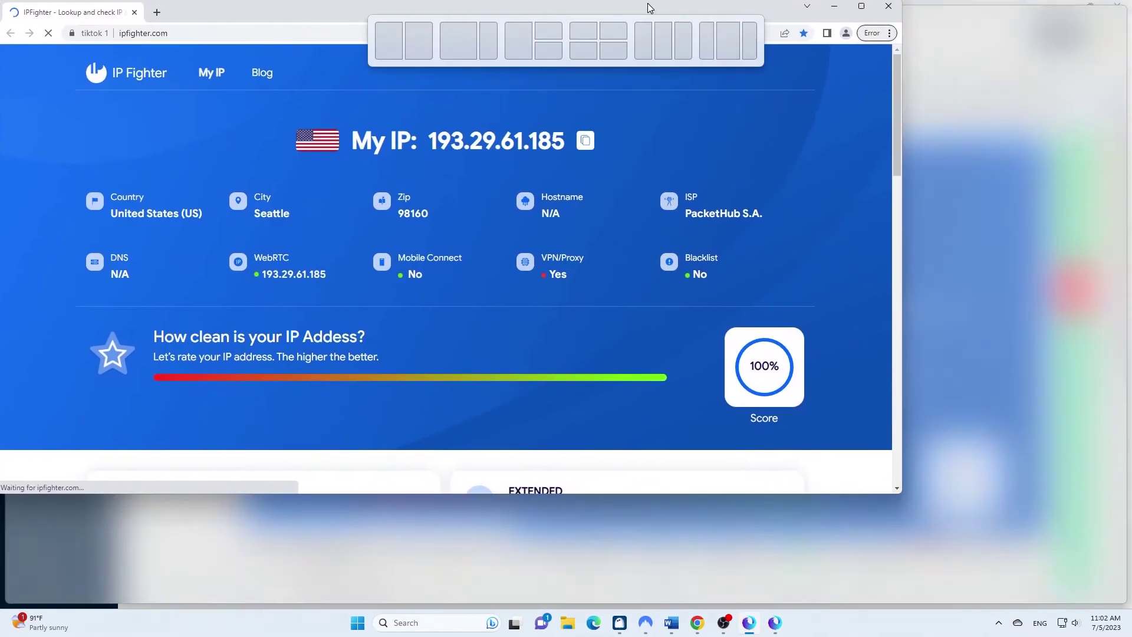
Snap the tiktok 1 window left, scroll through its IPFighter results, and open a new tab.
drag(650, 8, 389, 40)
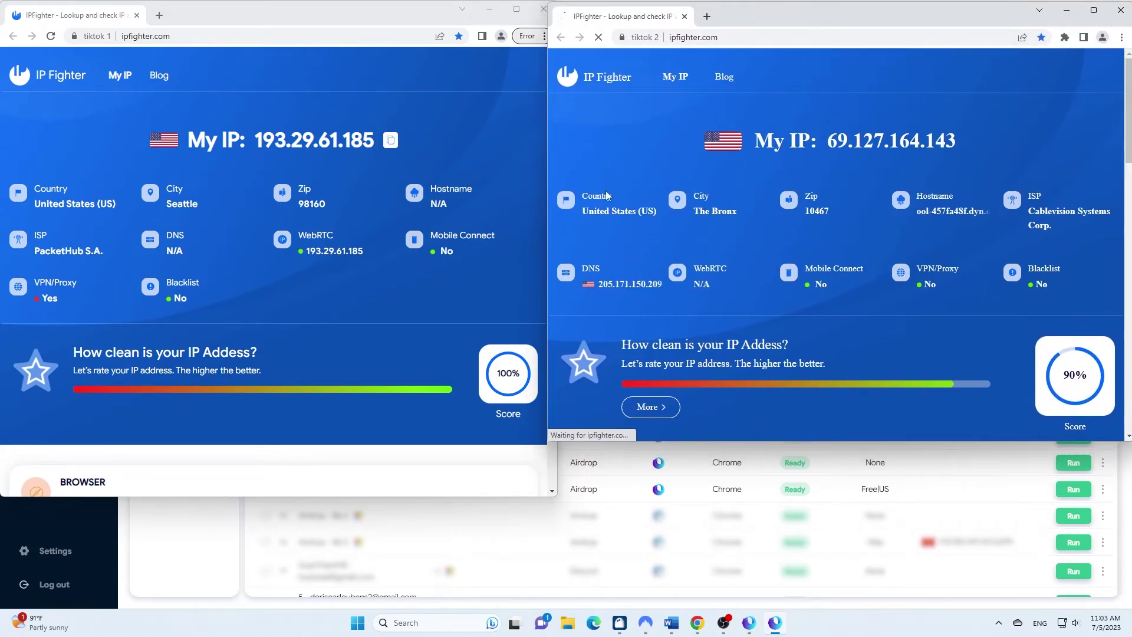
scroll(487, 249, down, 5)
scroll(487, 250, down, 2)
scroll(713, 220, down, 5)
scroll(713, 220, down, 2)
scroll(714, 220, down, 3)
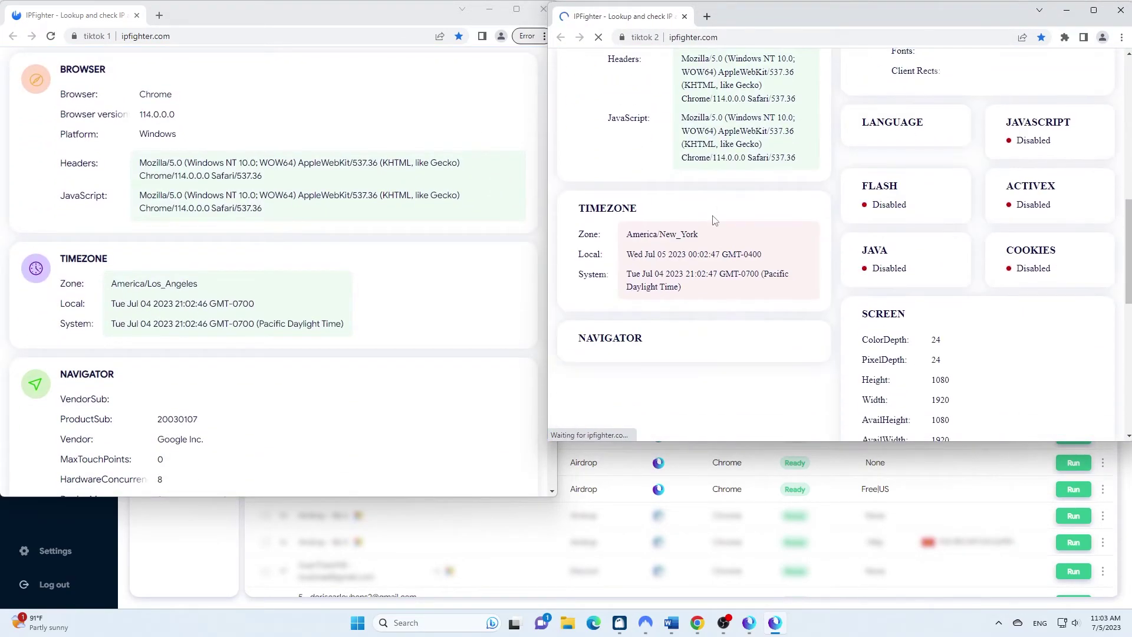
scroll(283, 293, down, 10)
scroll(282, 313, down, 2)
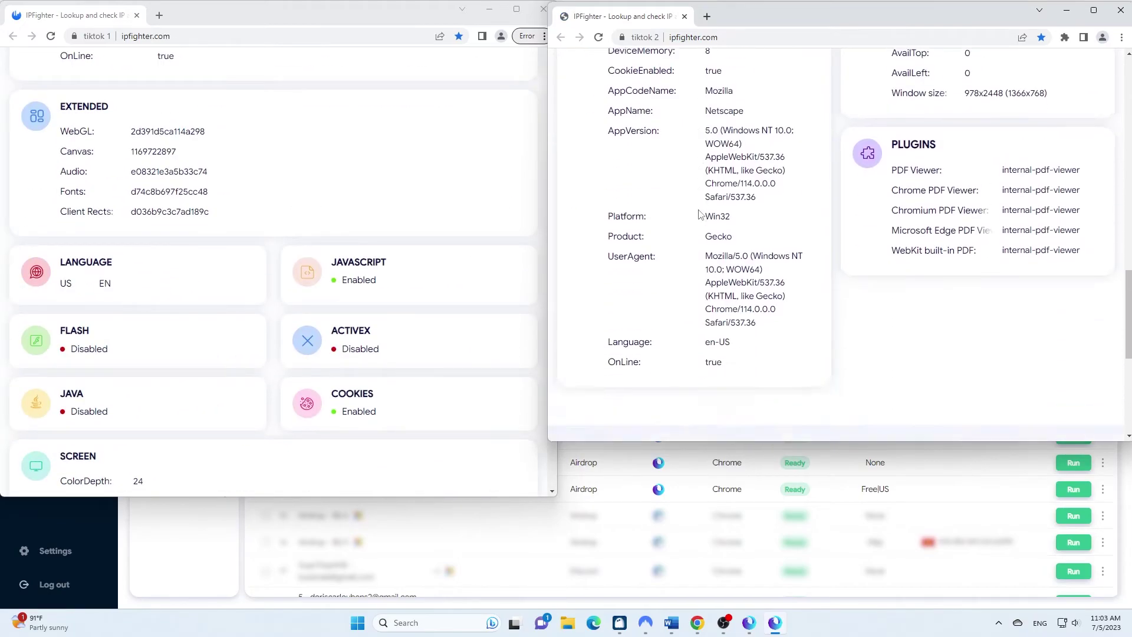
scroll(281, 336, down, 8)
click(159, 15)
Load TikTok in both the tiktok 1 and tiktok 2 windows.
text(tiktok.co)
key(Return)
click(706, 16)
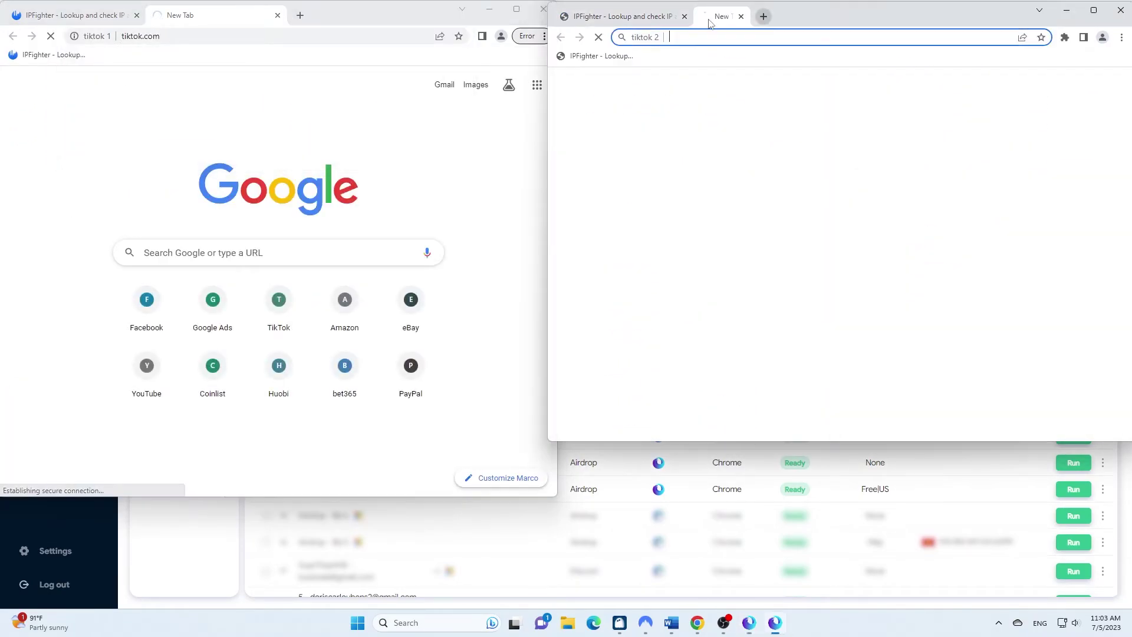
text(tiktok)
key(Return)
Start the first TikTok sign-up and set the birthday to March 4, 1996.
click(513, 164)
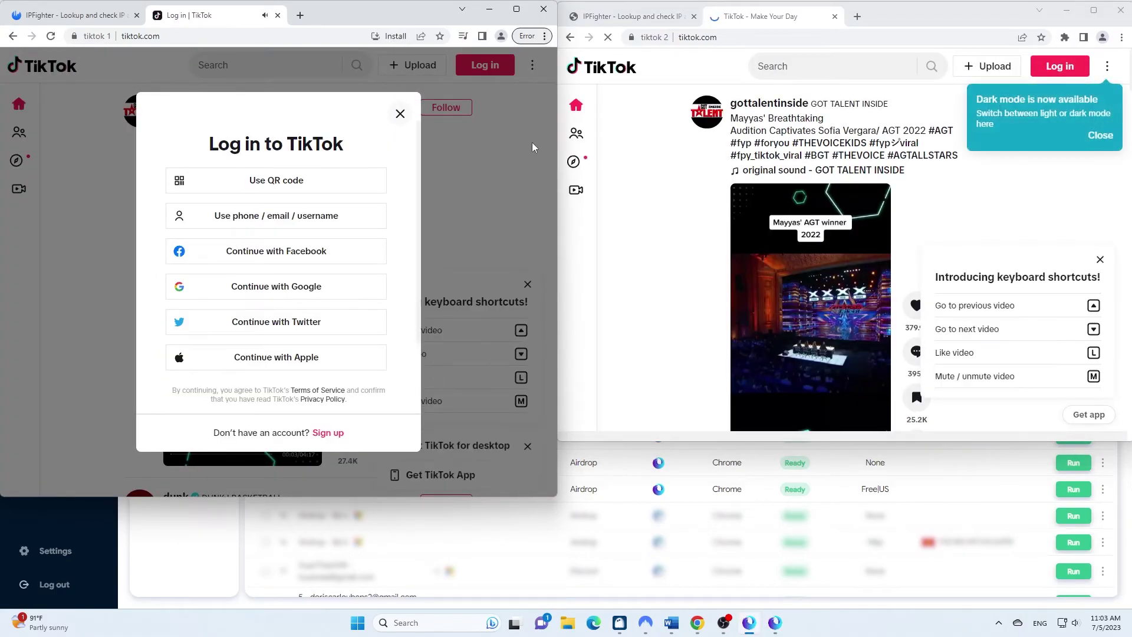
click(1090, 137)
click(334, 433)
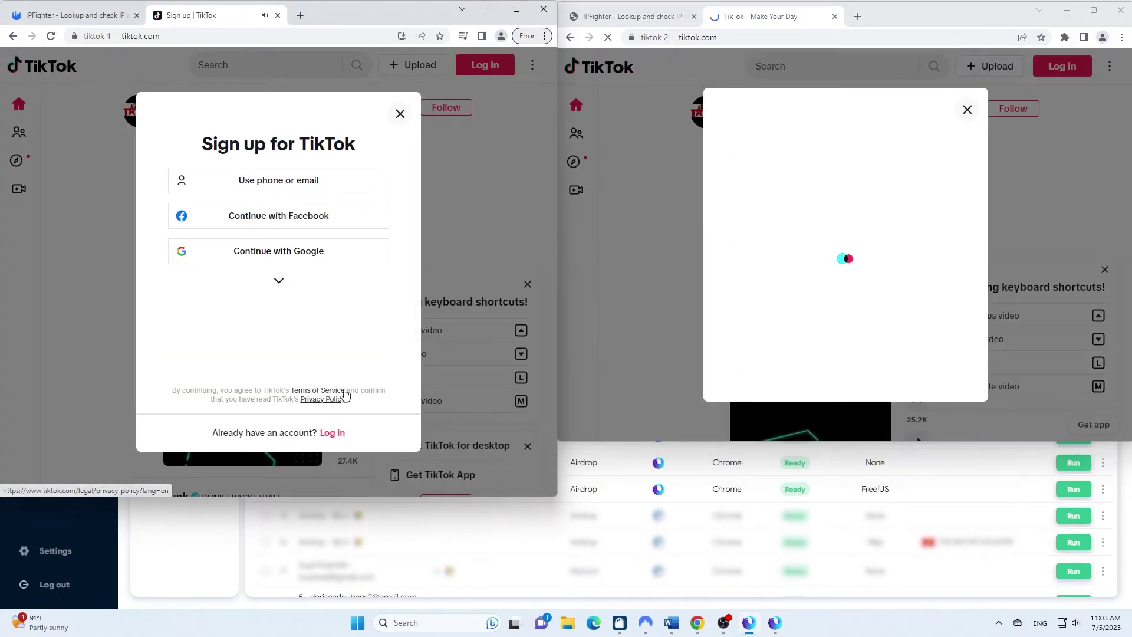
click(276, 180)
click(200, 196)
click(276, 195)
click(253, 281)
click(352, 196)
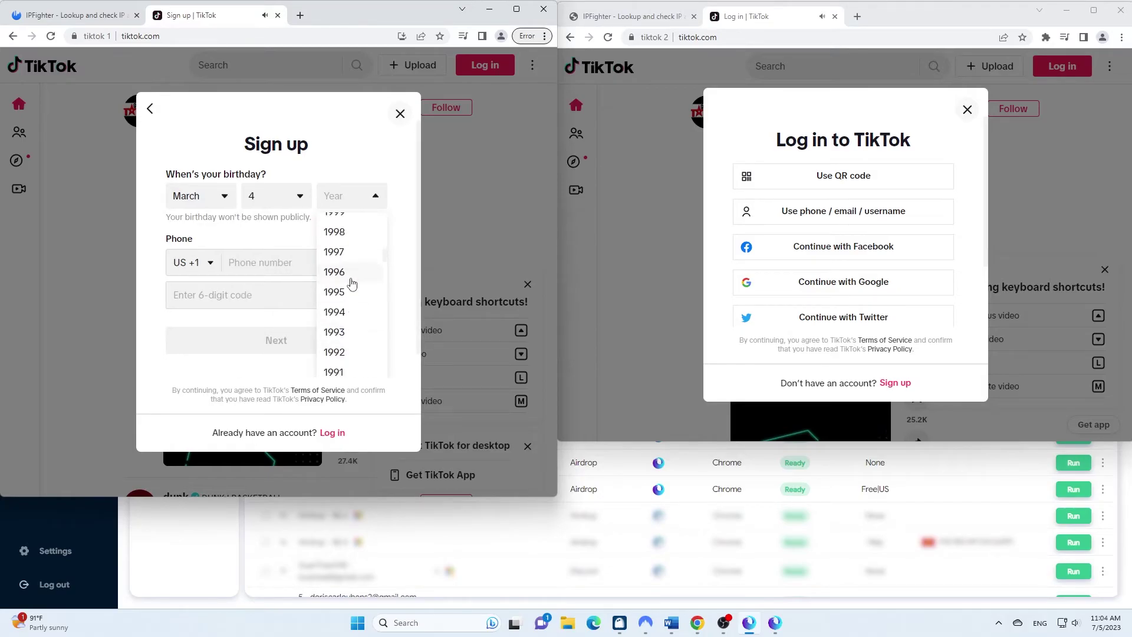
click(351, 277)
Switch both sign-up forms to email, entering the first email and second password.
click(369, 237)
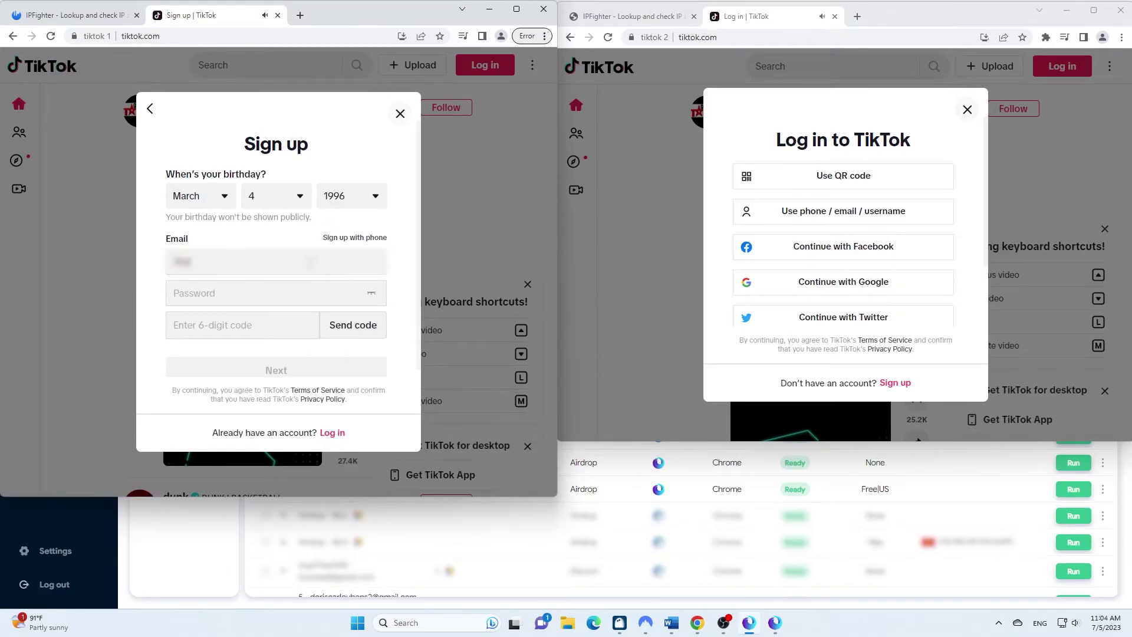
text(@gmail)
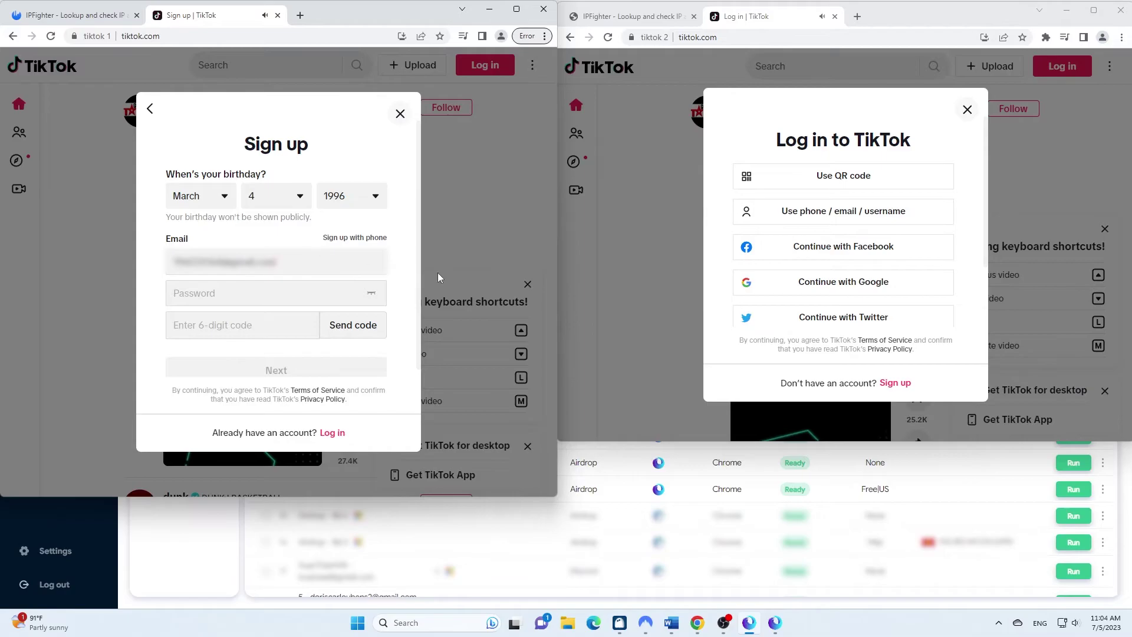
click(895, 382)
click(878, 176)
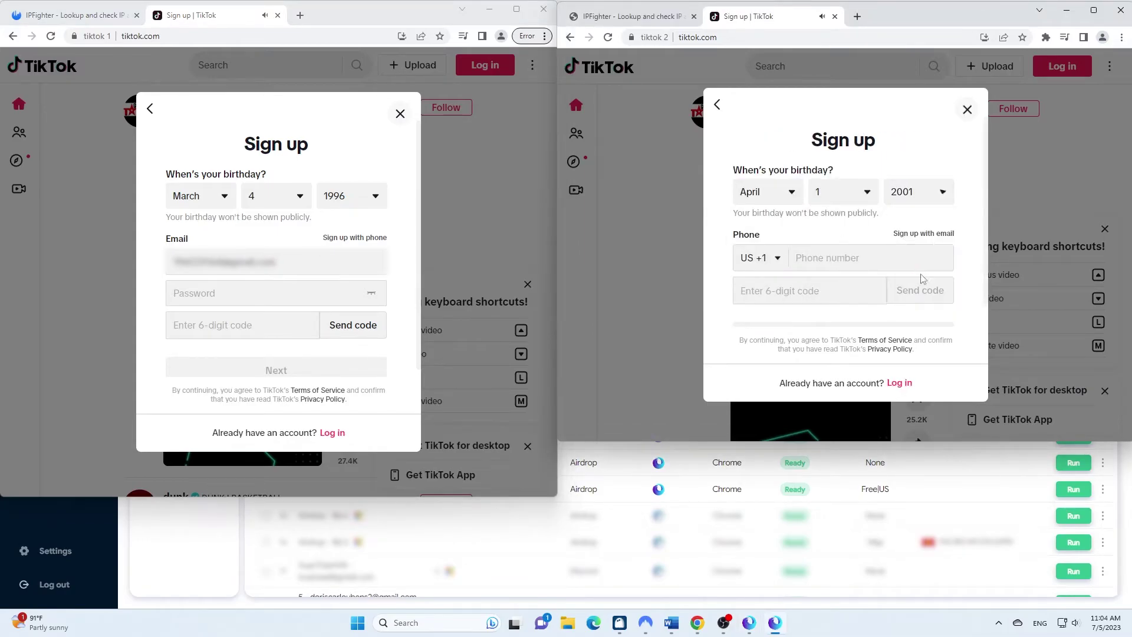
click(924, 233)
scroll(885, 218, down, 1)
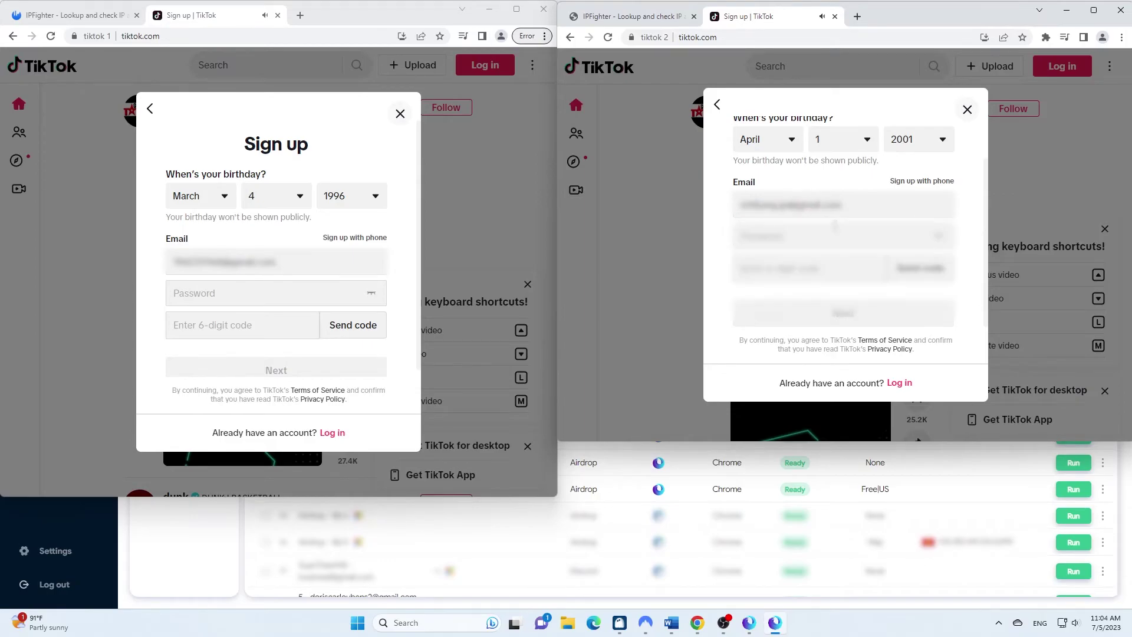
click(835, 237)
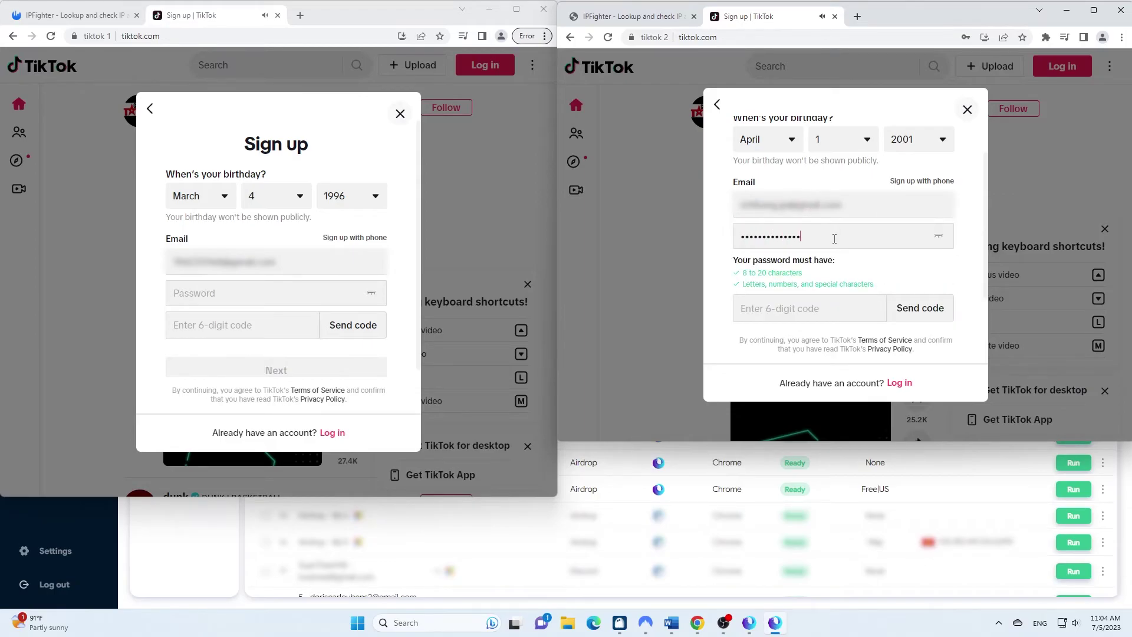
Request verification codes for both accounts and submit the first form with its code.
click(260, 292)
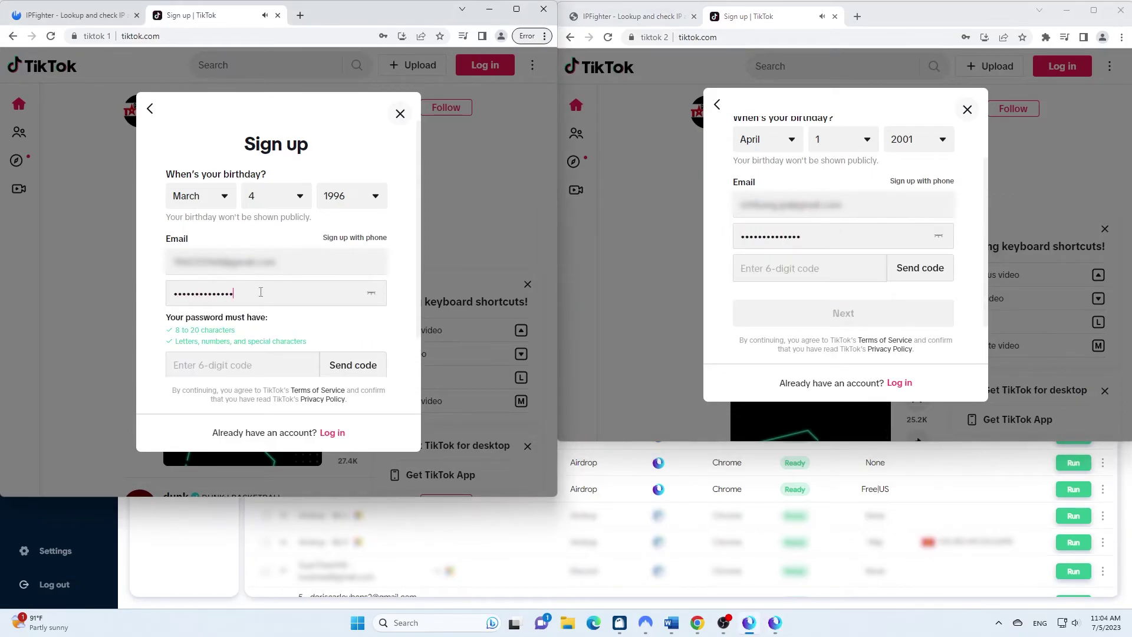
click(353, 319)
click(867, 263)
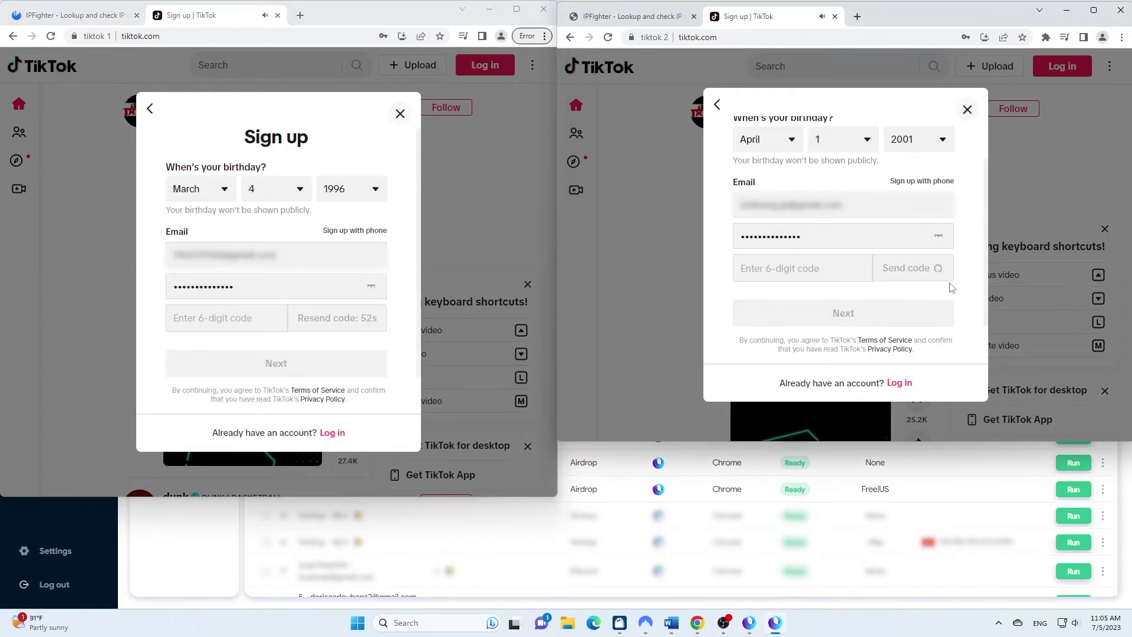
click(214, 317)
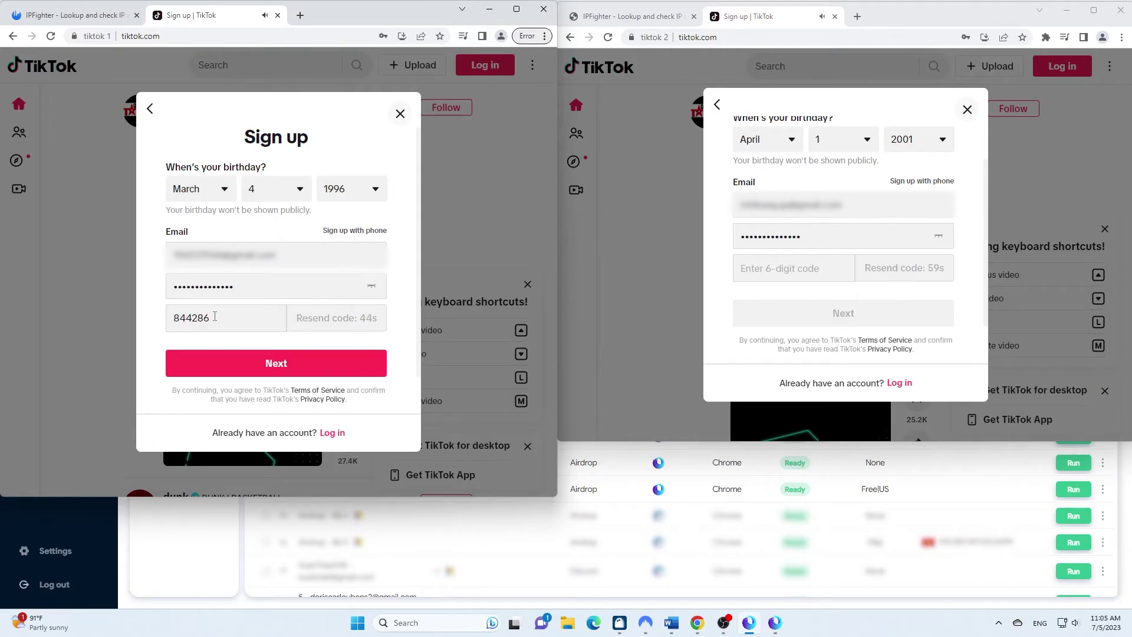
key(Return)
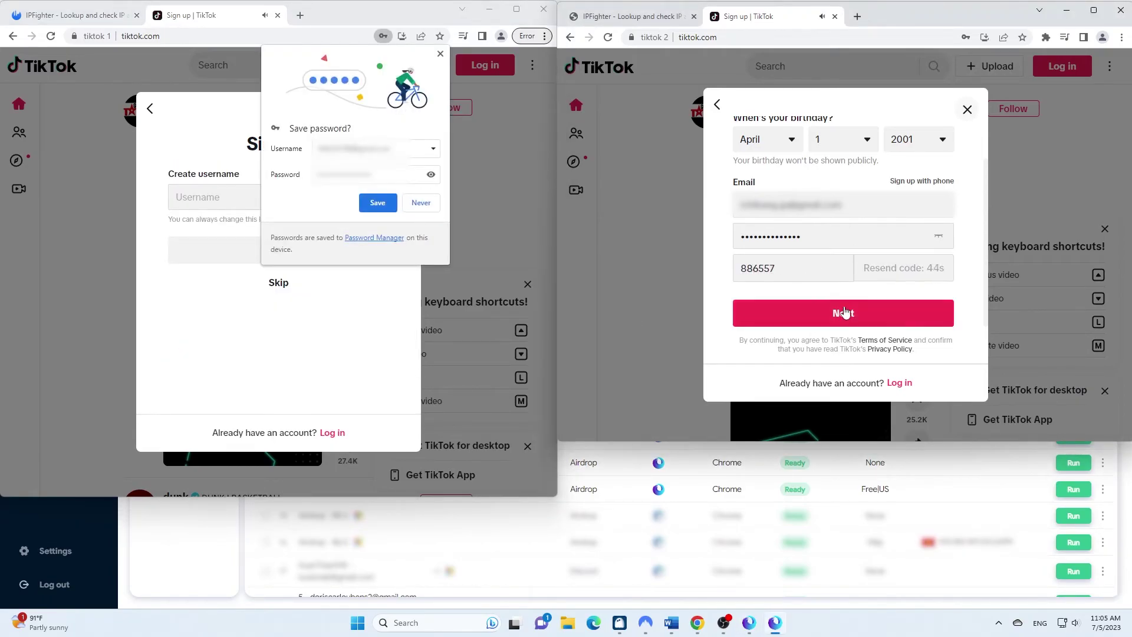
Register usernames justin22310 and juliet0123450, then view the justin22310 profile.
click(377, 203)
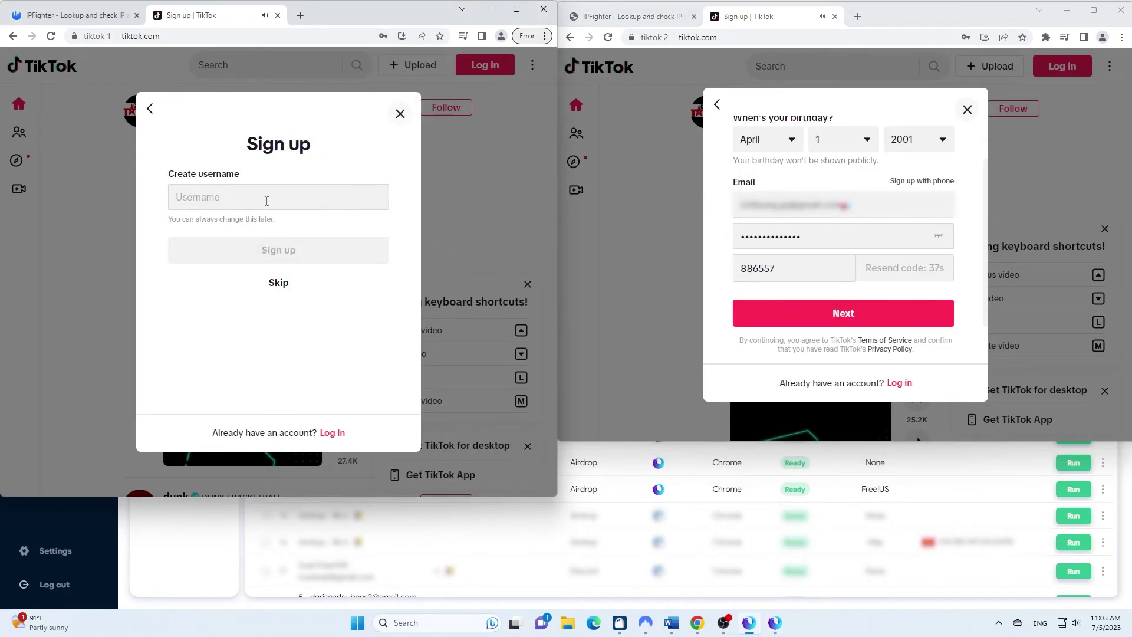
text(0)
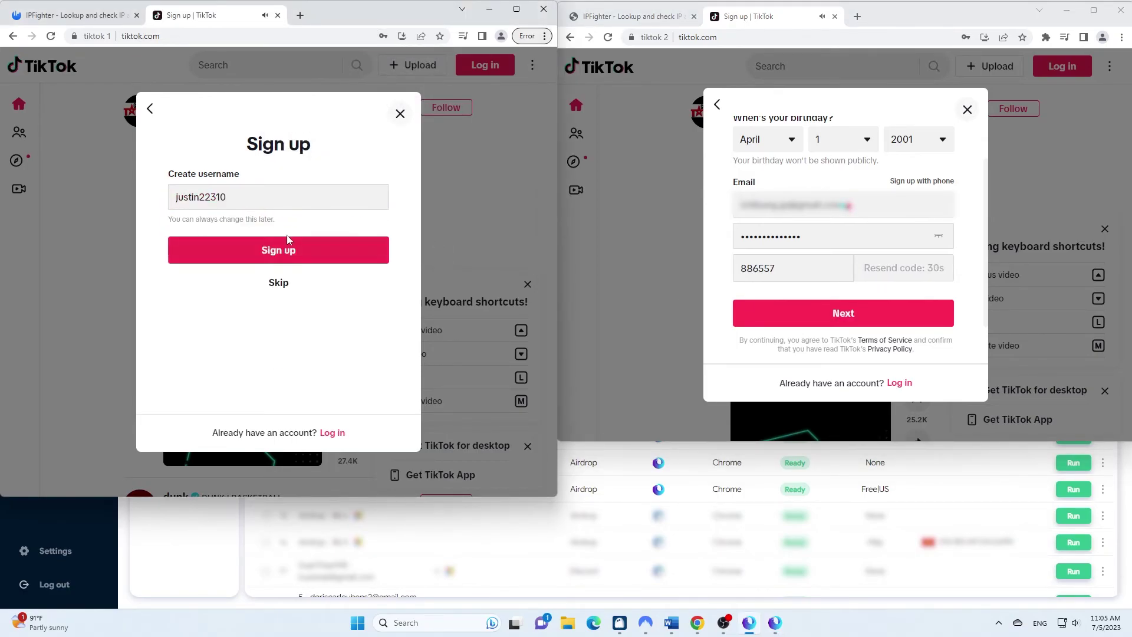
click(286, 250)
click(828, 201)
text(julie)
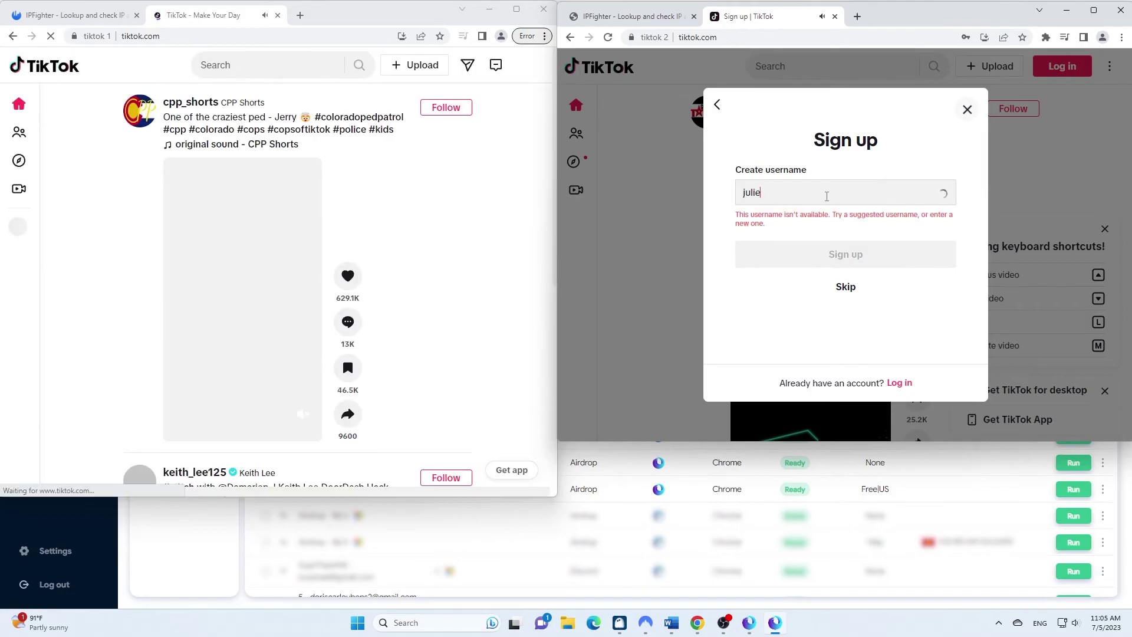
text(t0123450)
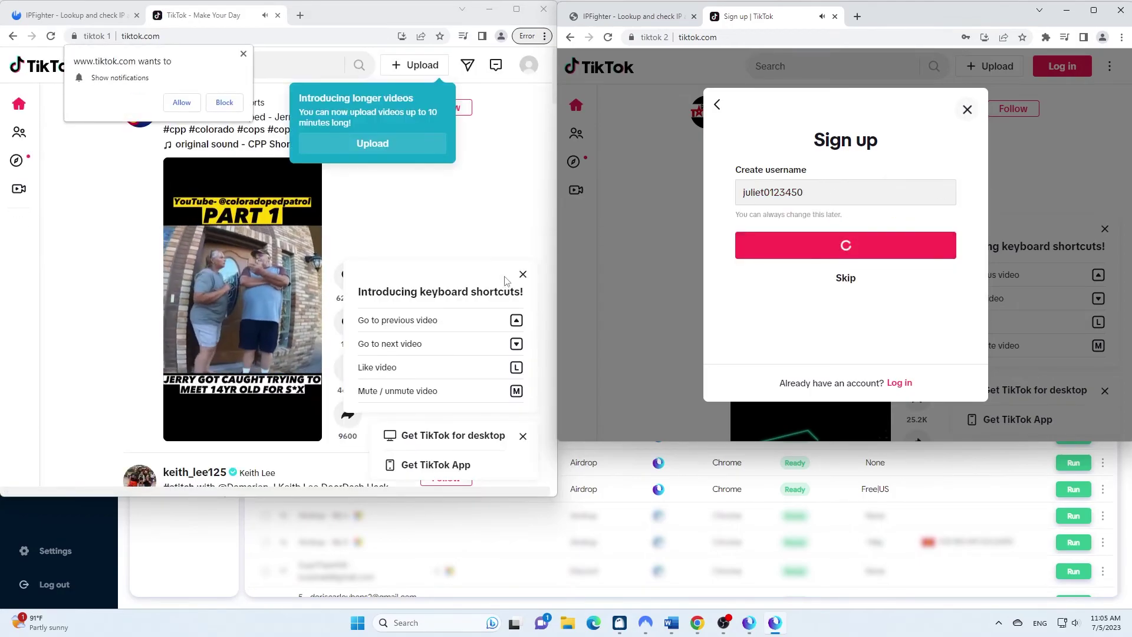
click(860, 247)
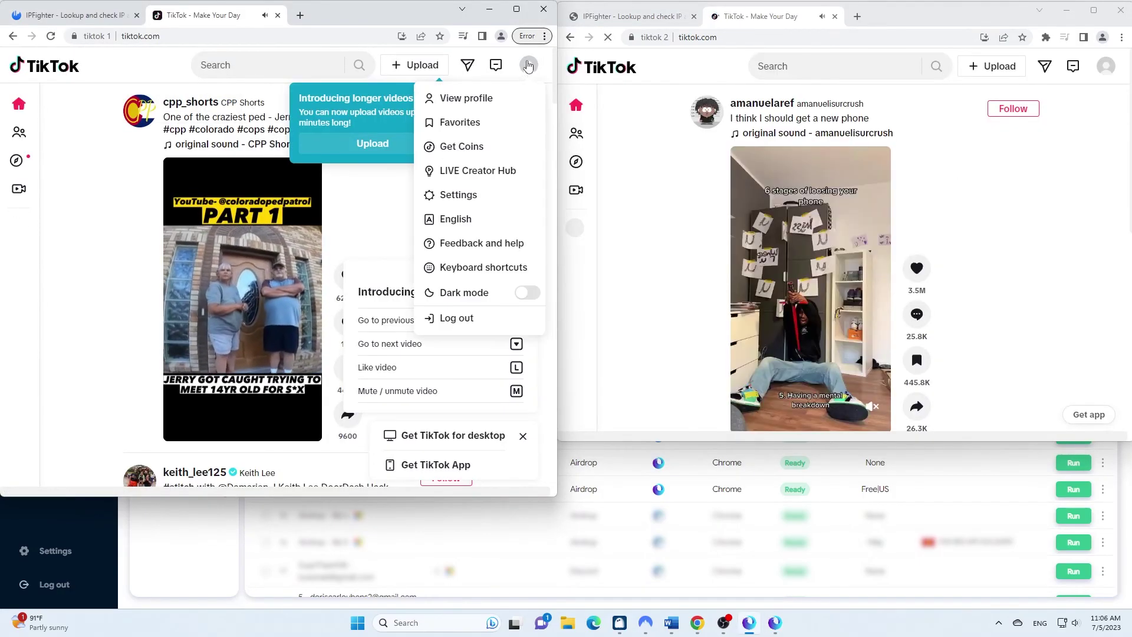
click(466, 96)
click(1034, 96)
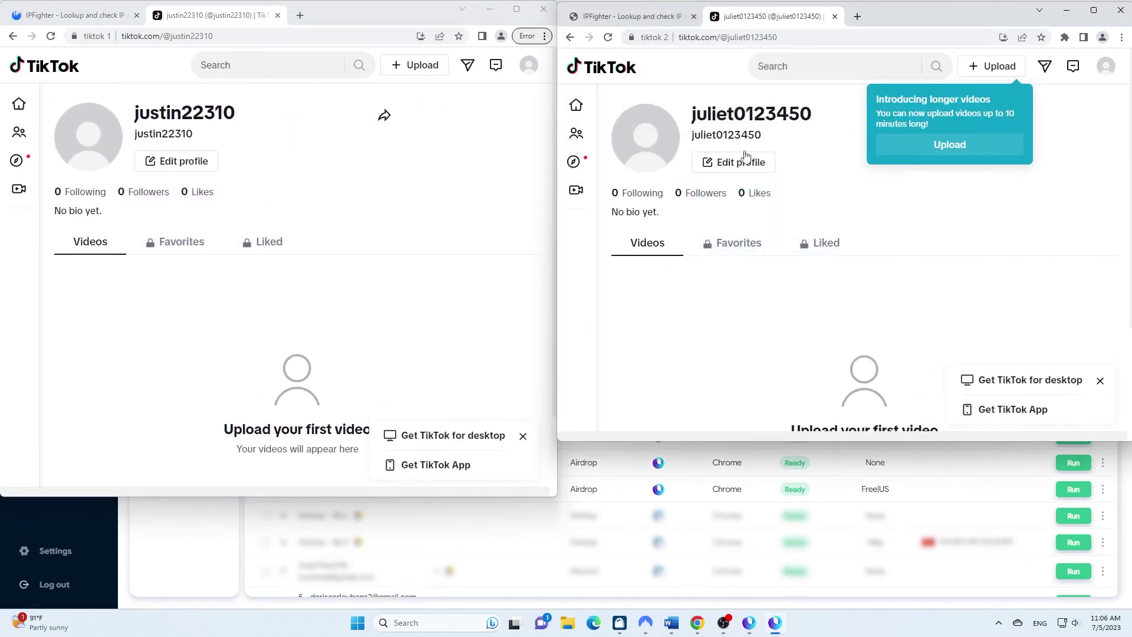
Return both windows to the home feed and close the shortcuts and desktop-app popups.
click(576, 105)
click(19, 104)
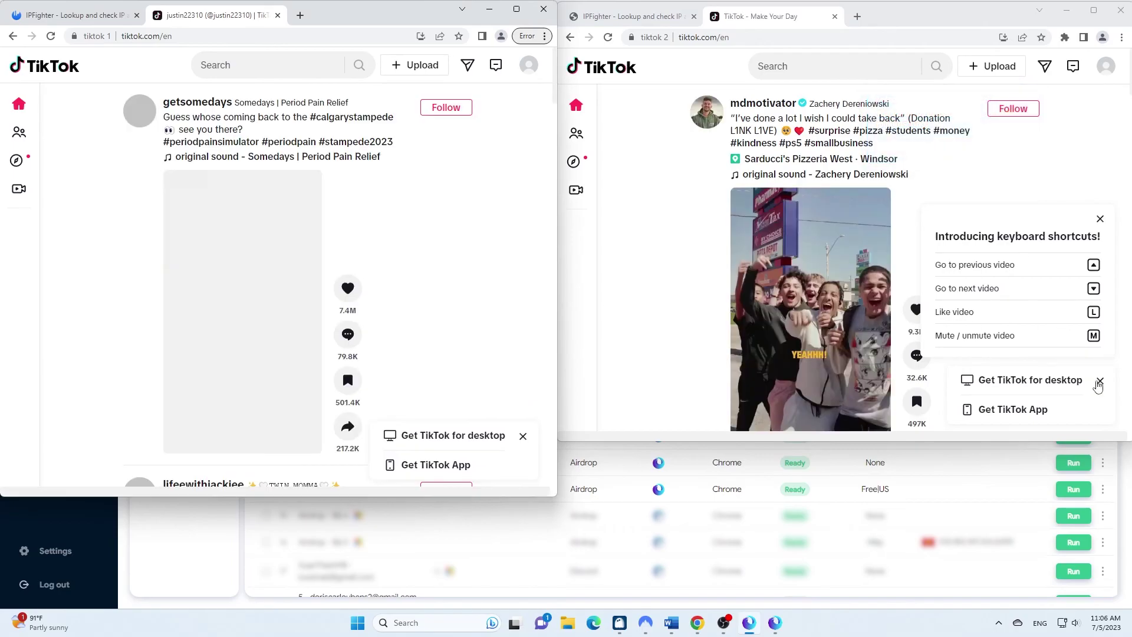
click(1100, 381)
click(1100, 219)
Scroll the second account's For You feed and like a video.
scroll(1039, 177, down, 5)
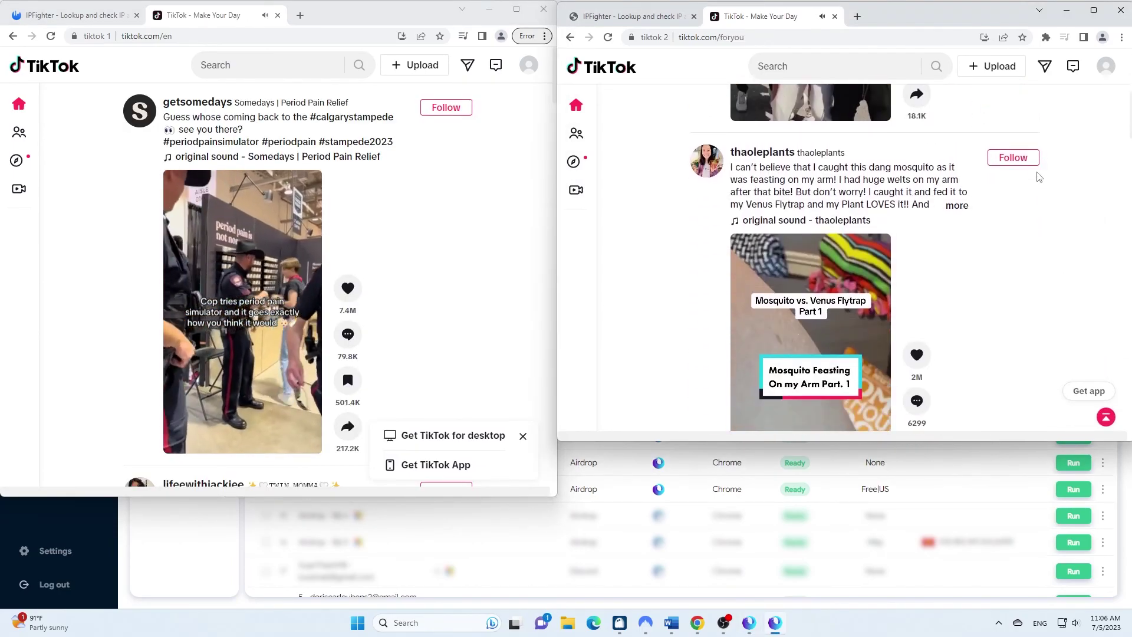
scroll(1039, 177, down, 5)
scroll(1040, 165, down, 2)
scroll(1044, 151, down, 2)
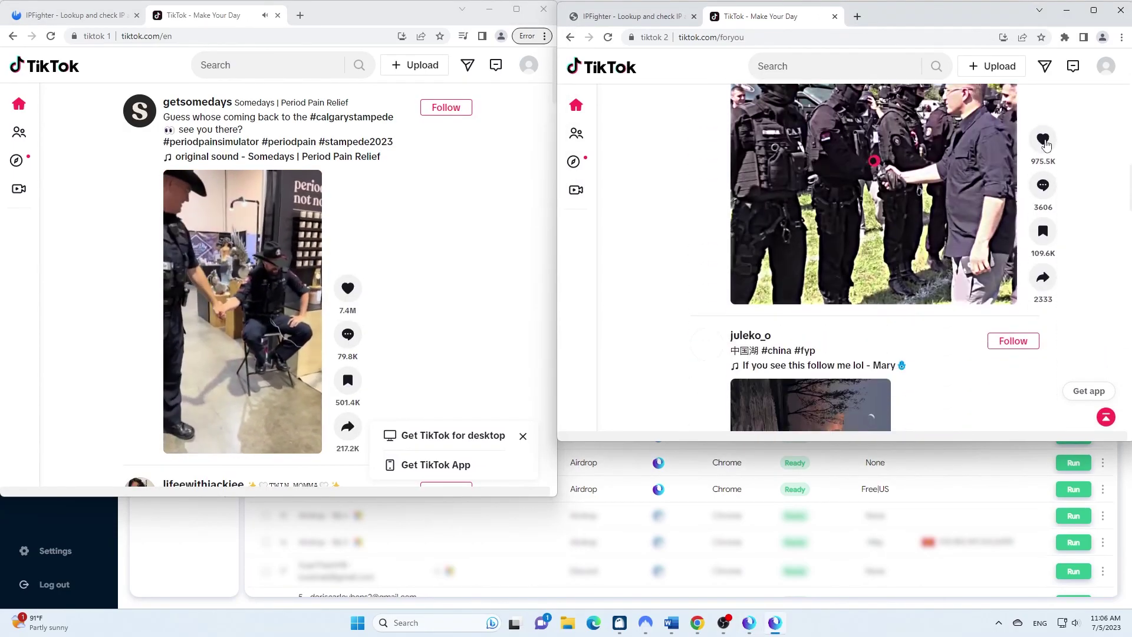
click(1043, 140)
scroll(1069, 220, up, 1)
scroll(1069, 243, down, 5)
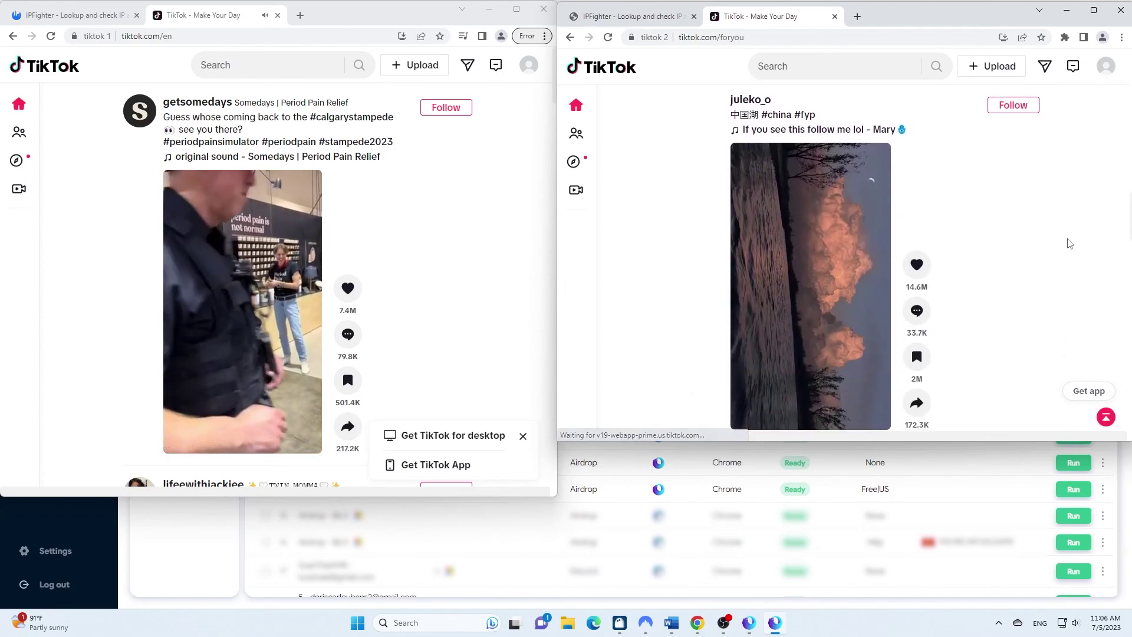
scroll(923, 272, down, 2)
scroll(425, 330, down, 3)
scroll(412, 295, down, 1)
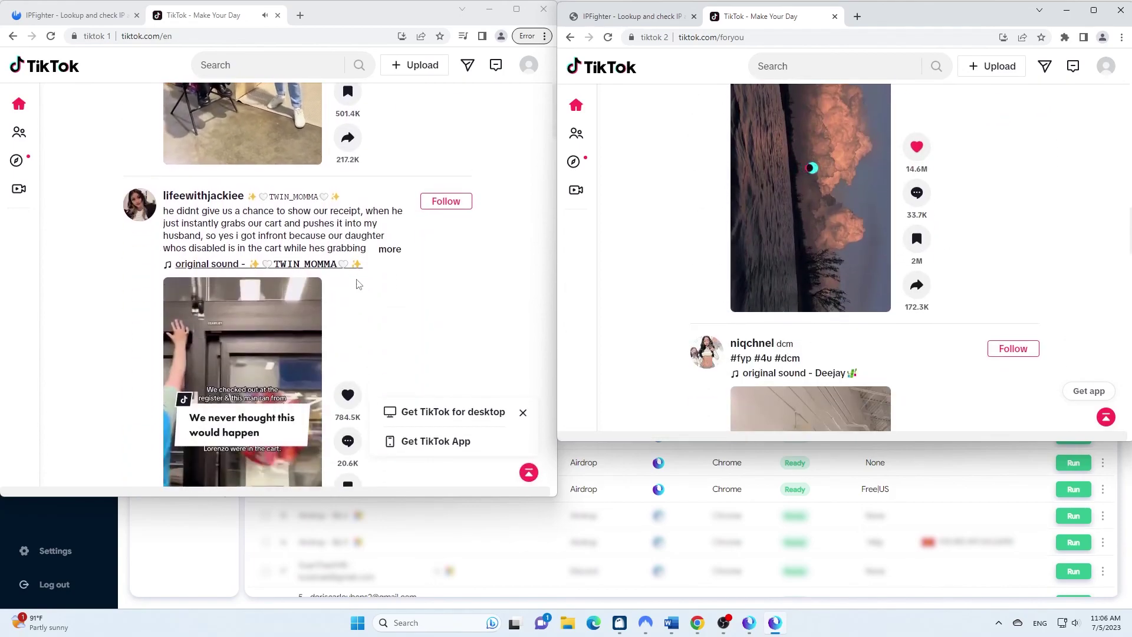
scroll(405, 259, down, 2)
scroll(405, 259, down, 2)
Like and bookmark the first account's current video, then scroll past several more.
click(346, 202)
click(347, 294)
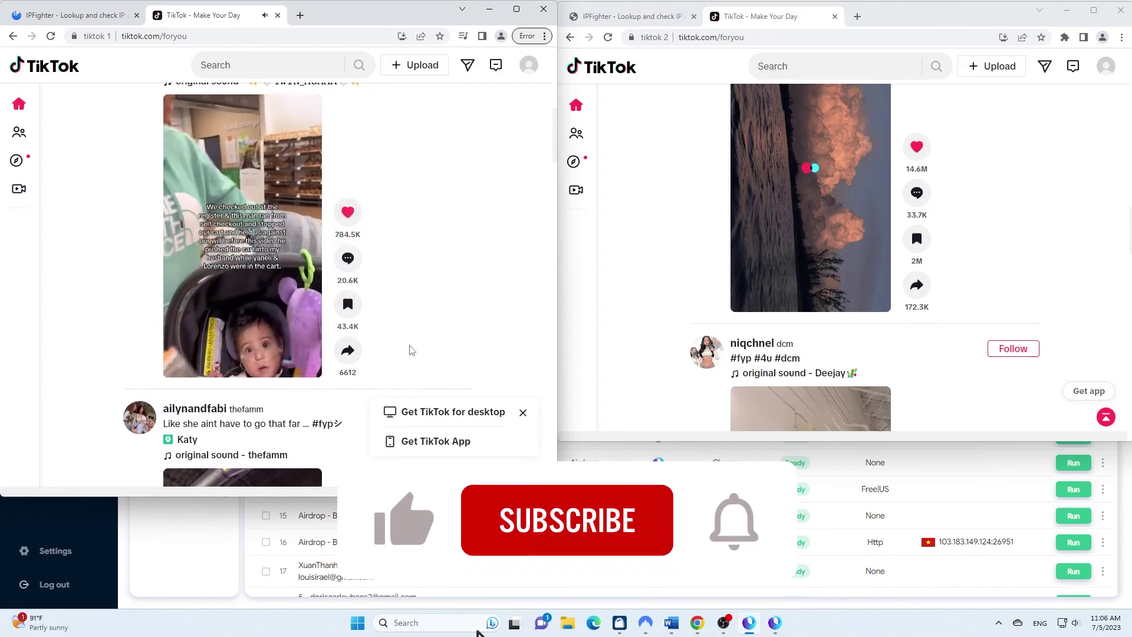
scroll(413, 295, down, 2)
scroll(423, 267, down, 2)
scroll(423, 265, down, 2)
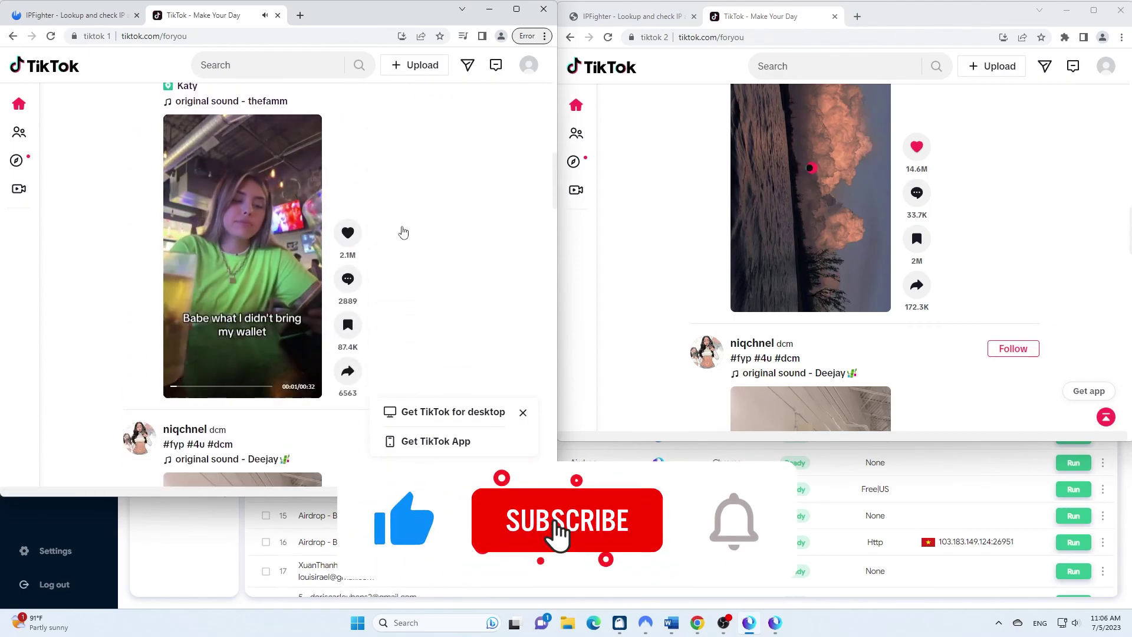
scroll(413, 232, down, 2)
scroll(434, 228, down, 3)
scroll(434, 227, down, 2)
scroll(463, 223, down, 1)
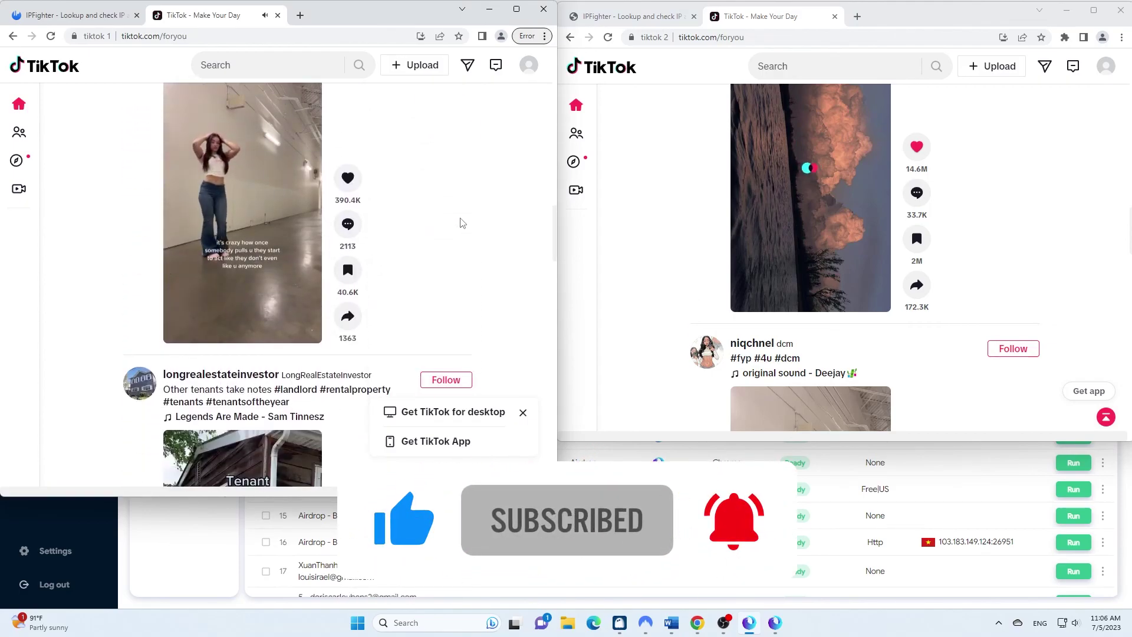